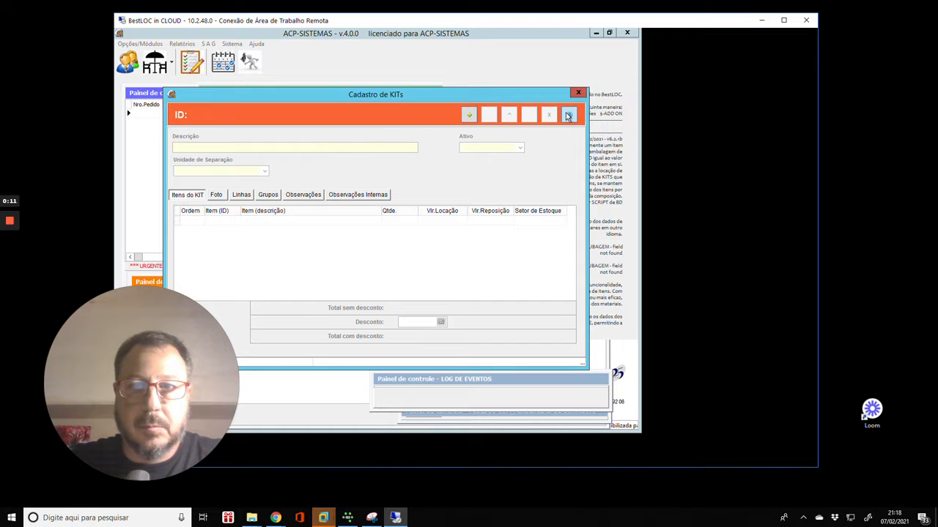
Search the item catalogue for "mesa", limiting the search to kits by excluding individual items.
{"action": "left_click", "coordinate": [569, 115]}
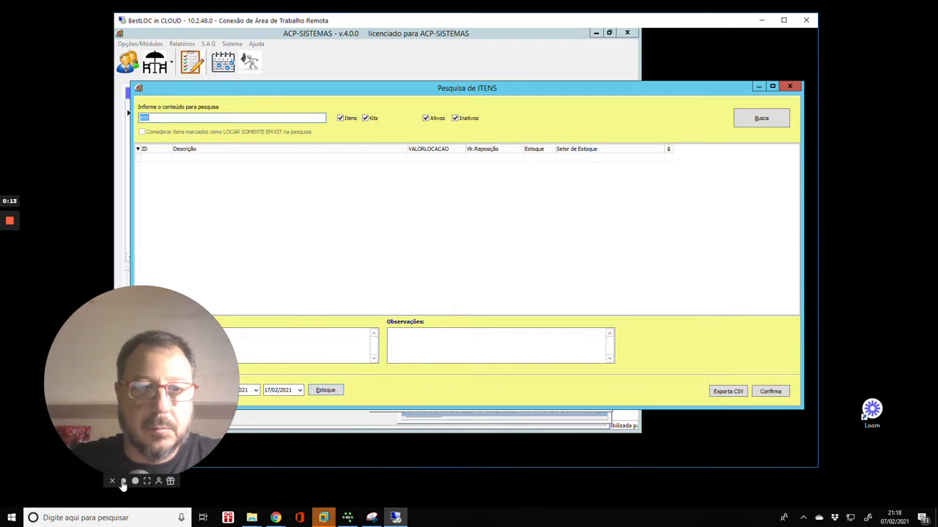
{"action": "left_click", "coordinate": [125, 482]}
{"action": "type", "text": "mesa"}
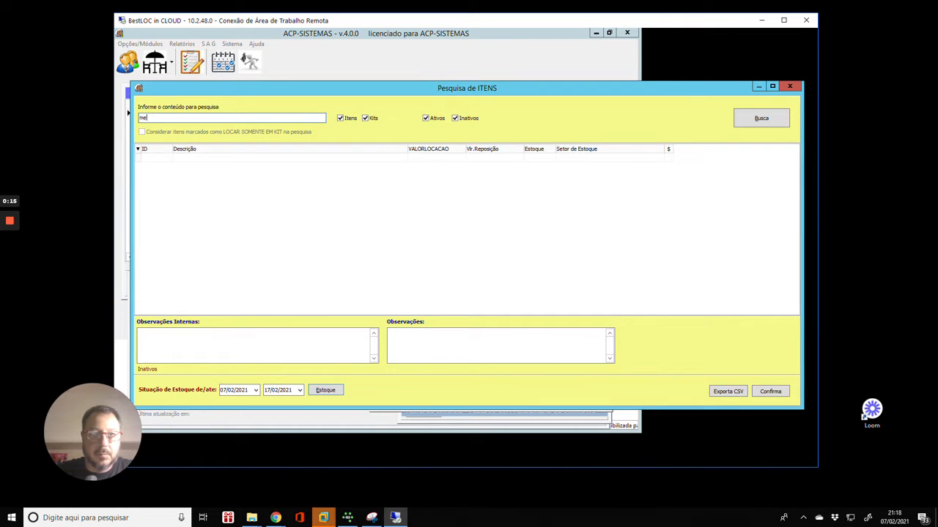
{"action": "left_click", "coordinate": [340, 118]}
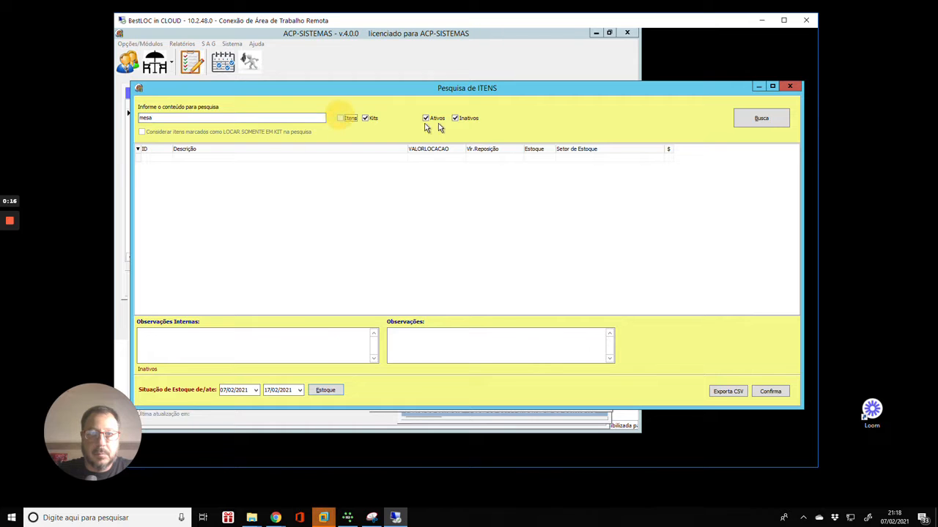
{"action": "left_click", "coordinate": [760, 119]}
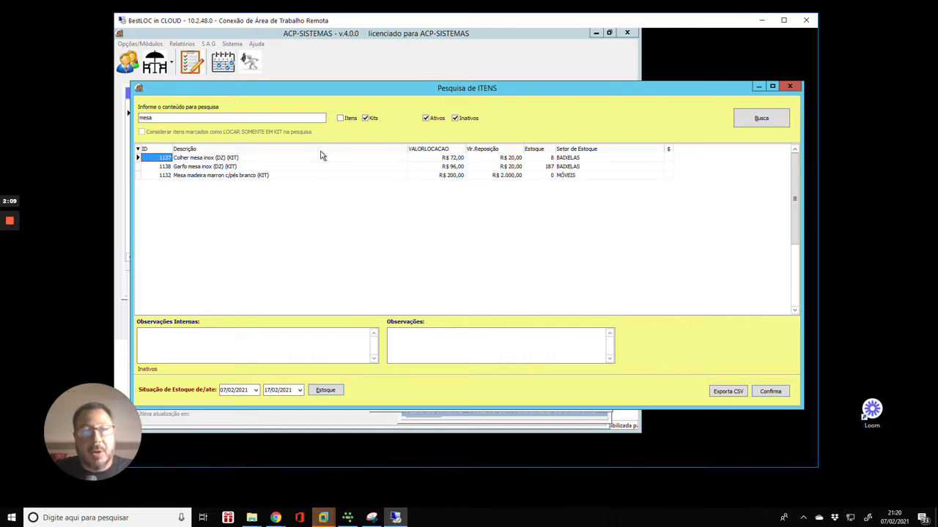
Open the kit "Mesa madeira marron c/pés branco" and review the rental and replacement values of its tabletop and base items.
{"action": "left_click", "coordinate": [229, 176]}
{"action": "double_click", "coordinate": [229, 175]}
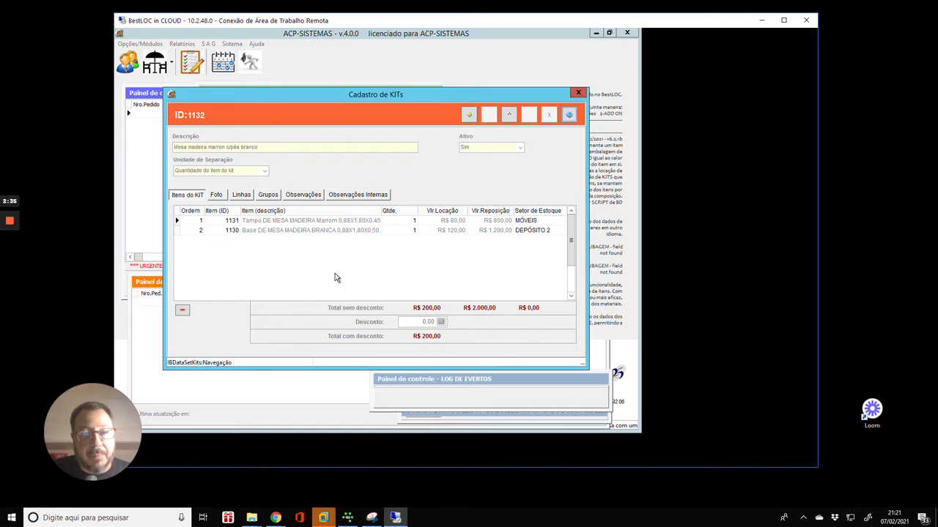
{"action": "left_click", "coordinate": [333, 224]}
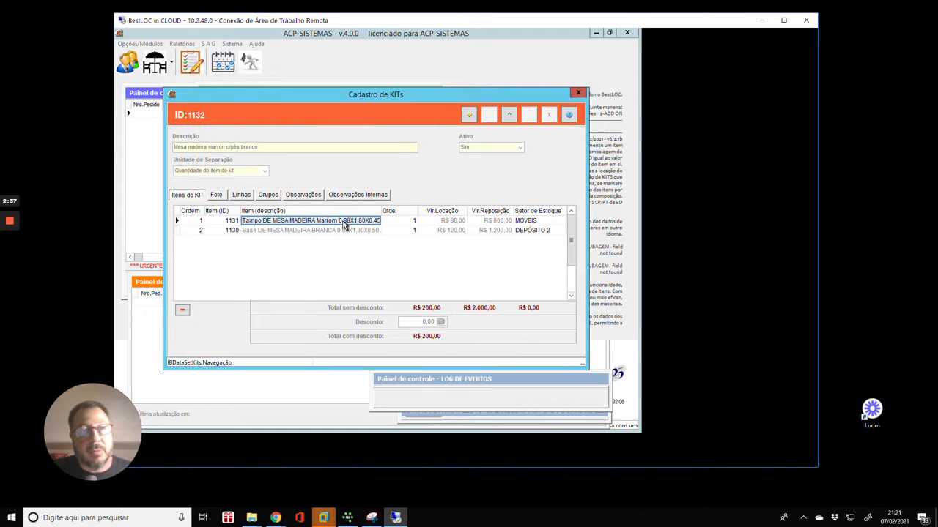
{"action": "left_click", "coordinate": [435, 224]}
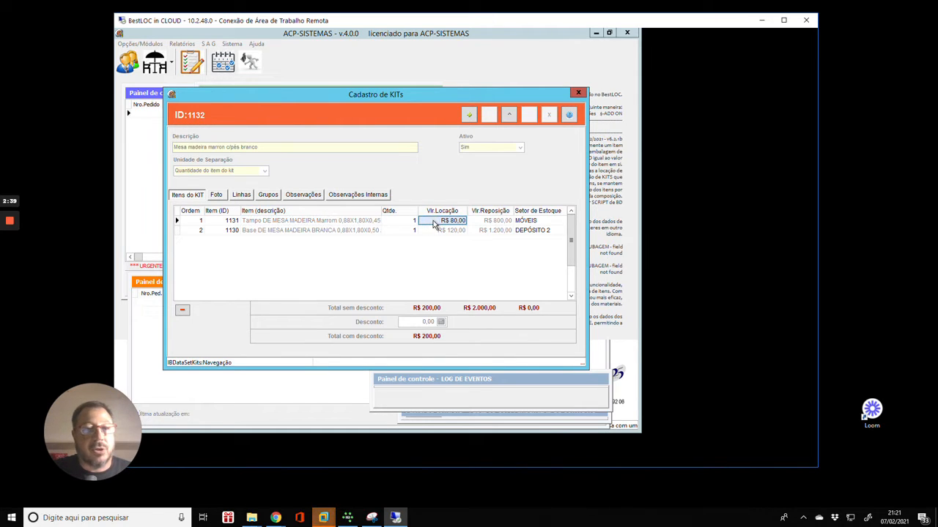
{"action": "left_click", "coordinate": [481, 224]}
{"action": "left_click", "coordinate": [502, 222]}
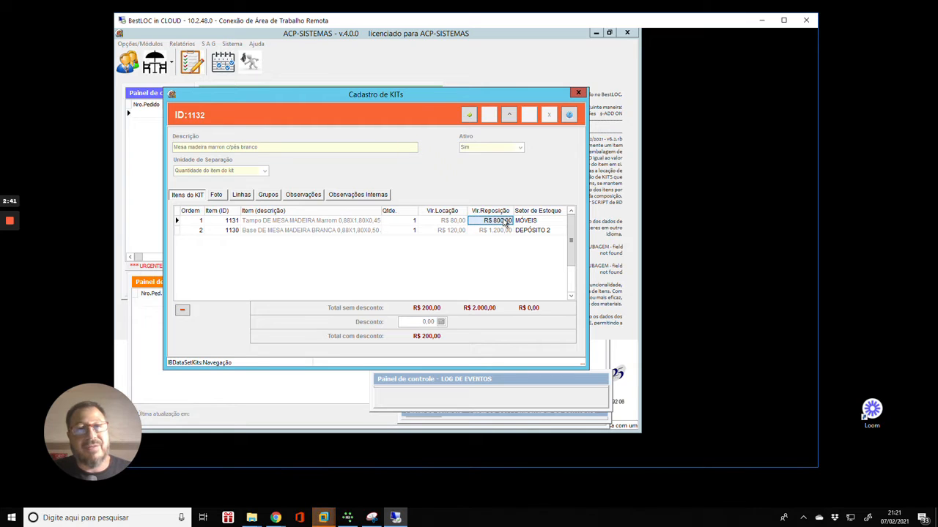
{"action": "left_click", "coordinate": [337, 229]}
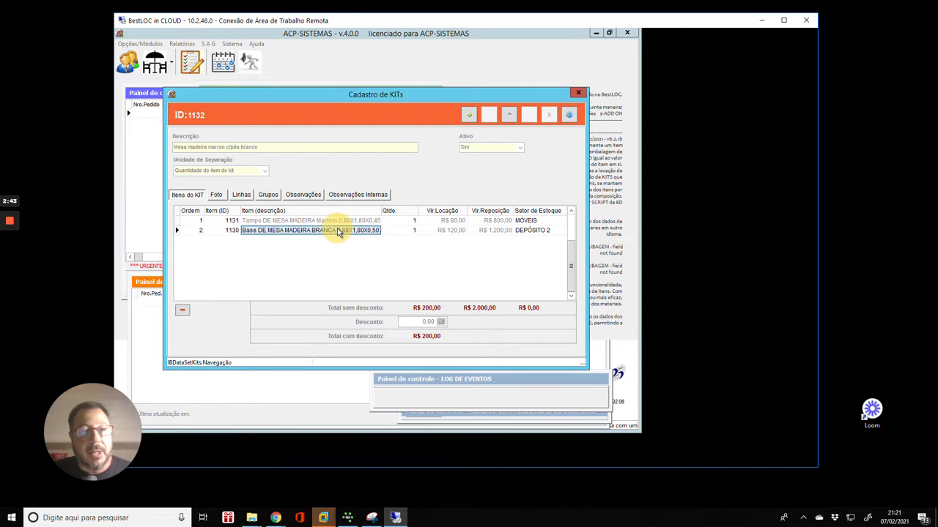
{"action": "left_click", "coordinate": [451, 231]}
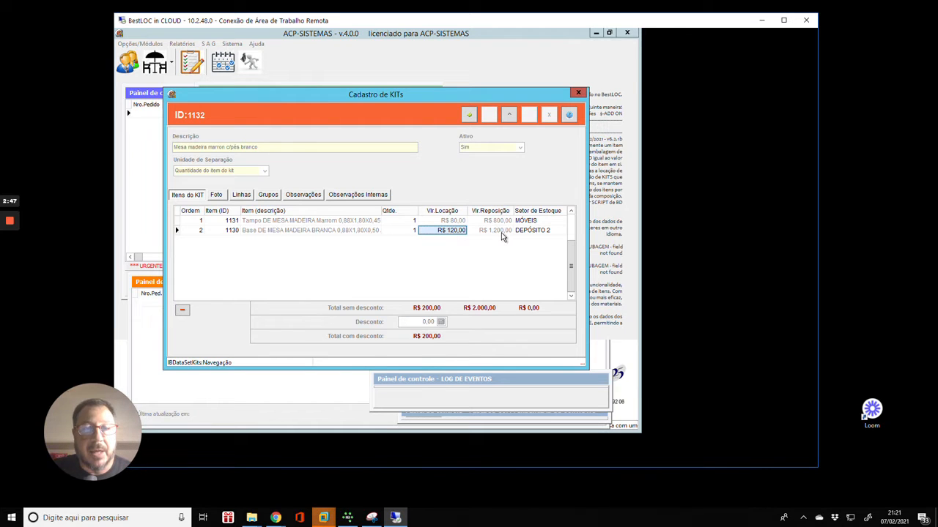
{"action": "left_click", "coordinate": [497, 232]}
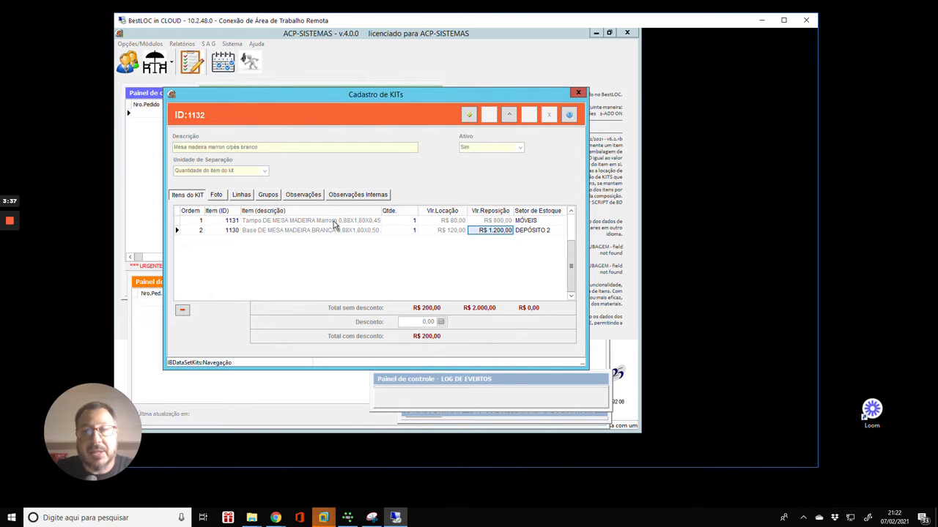
Repeat the "mesa" kit search and reopen the record of "Mesa madeira marron c/pés branco".
{"action": "left_click", "coordinate": [569, 115]}
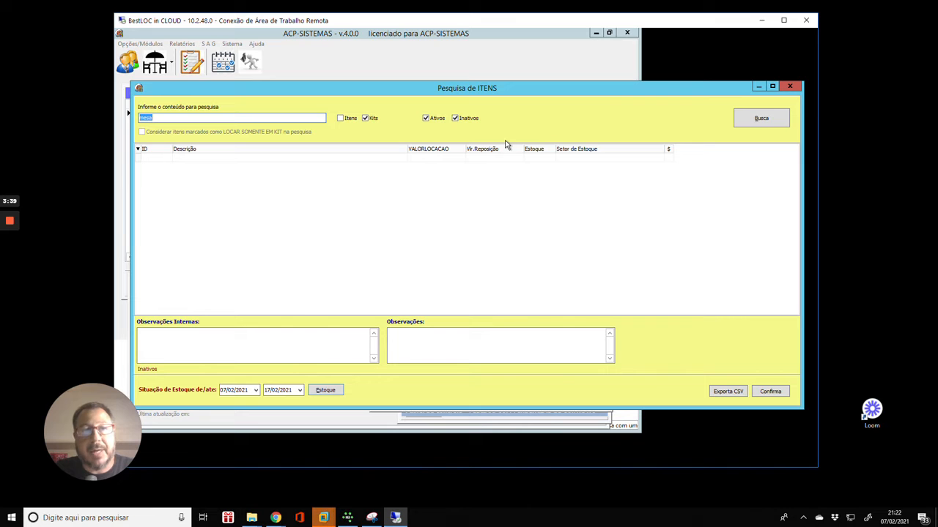
{"action": "left_click", "coordinate": [741, 119]}
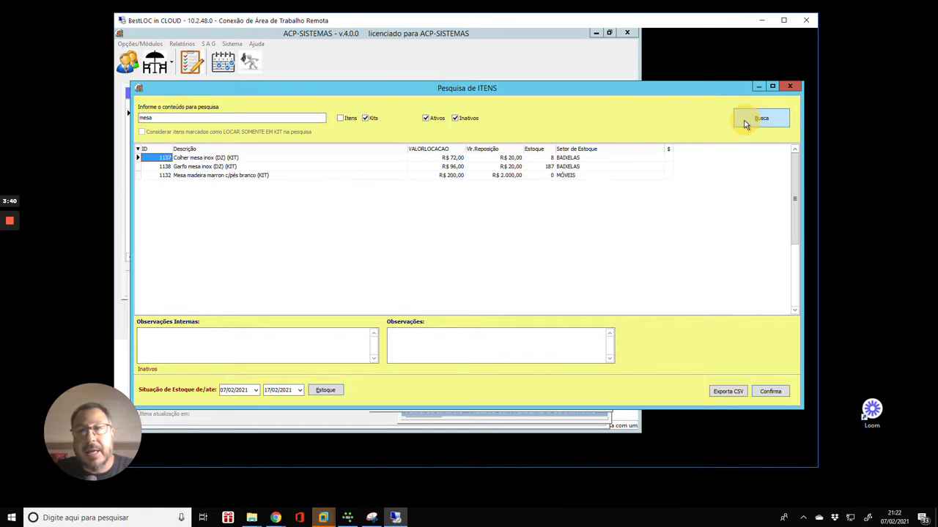
{"action": "left_click", "coordinate": [273, 168]}
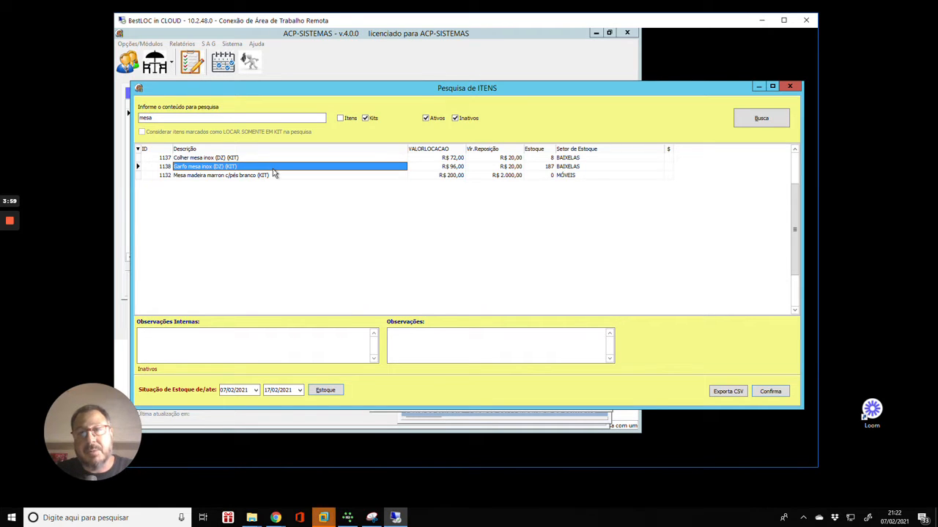
{"action": "double_click", "coordinate": [287, 177]}
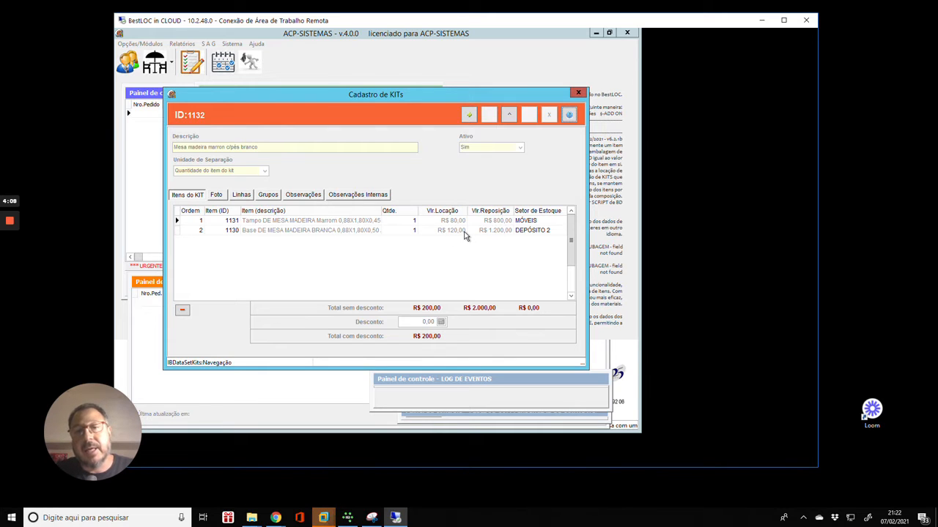
Run the "mesa" kit search again and open the kit "Colher mesa inox (DZ)" to view its composition.
{"action": "left_click", "coordinate": [567, 117]}
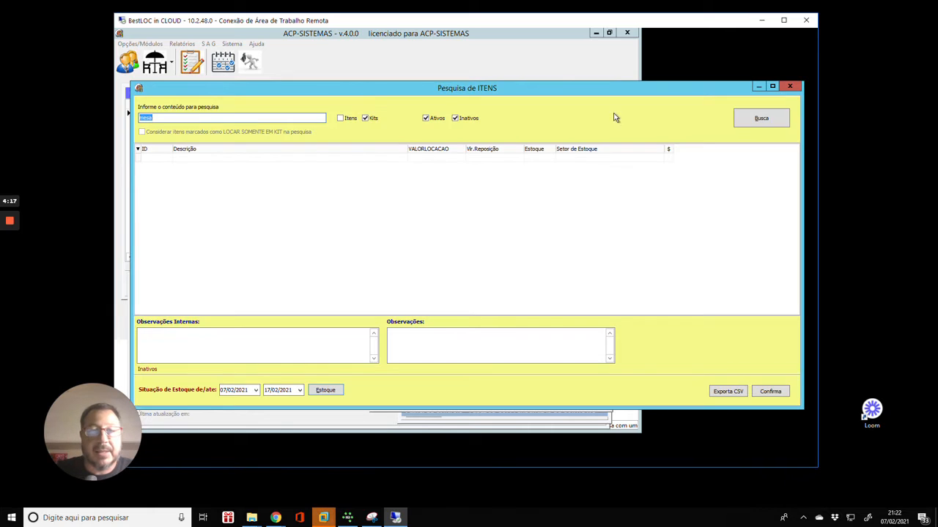
{"action": "left_click", "coordinate": [765, 122]}
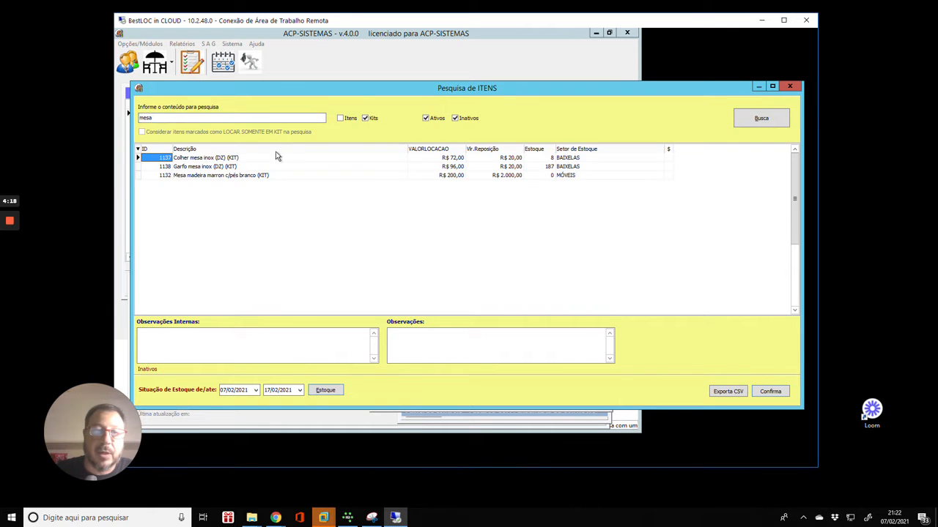
{"action": "double_click", "coordinate": [231, 159]}
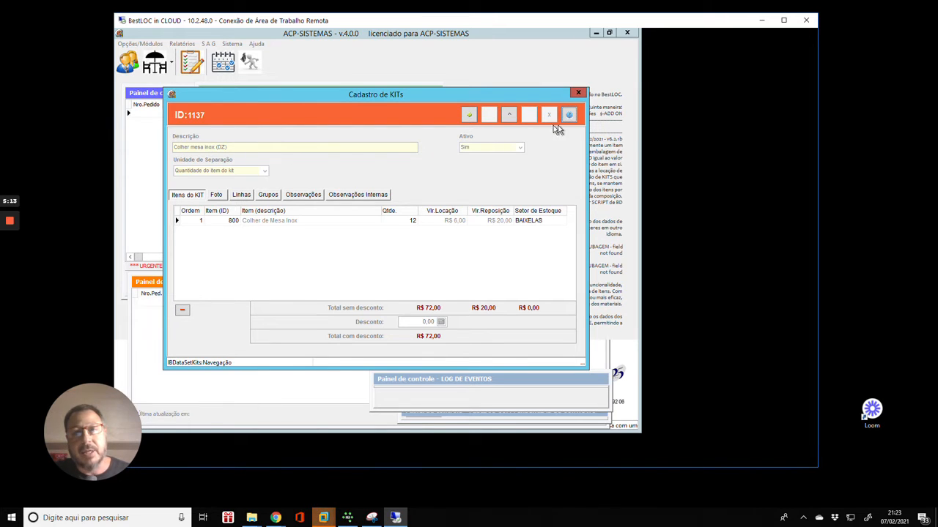
Return to the "mesa" kit search results and narrow the Descrição column.
{"action": "left_click", "coordinate": [569, 116]}
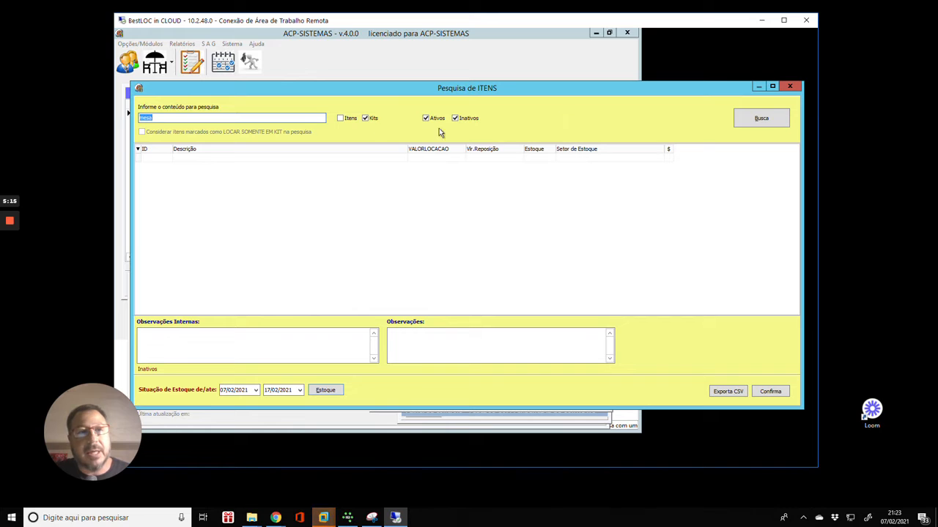
{"action": "left_click", "coordinate": [761, 119]}
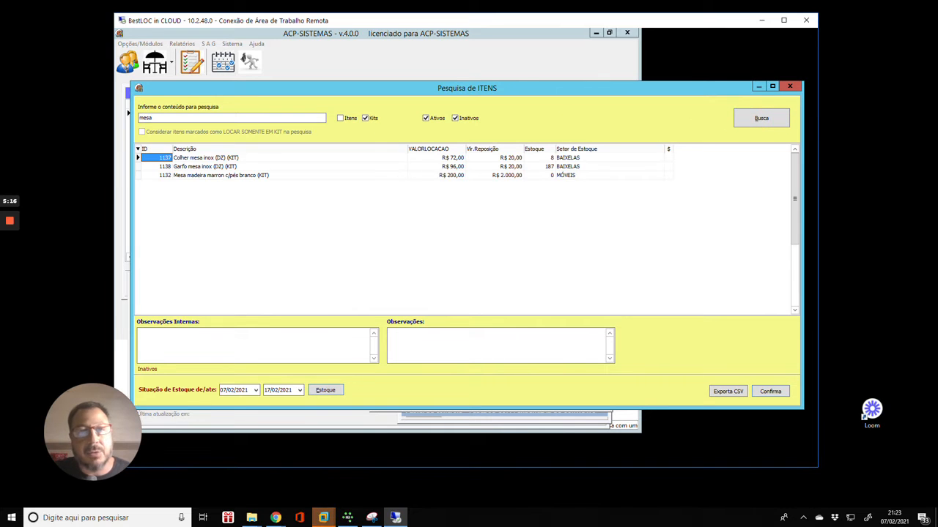
{"action": "left_click_drag", "start_coordinate": [407, 149], "coordinate": [362, 150]}
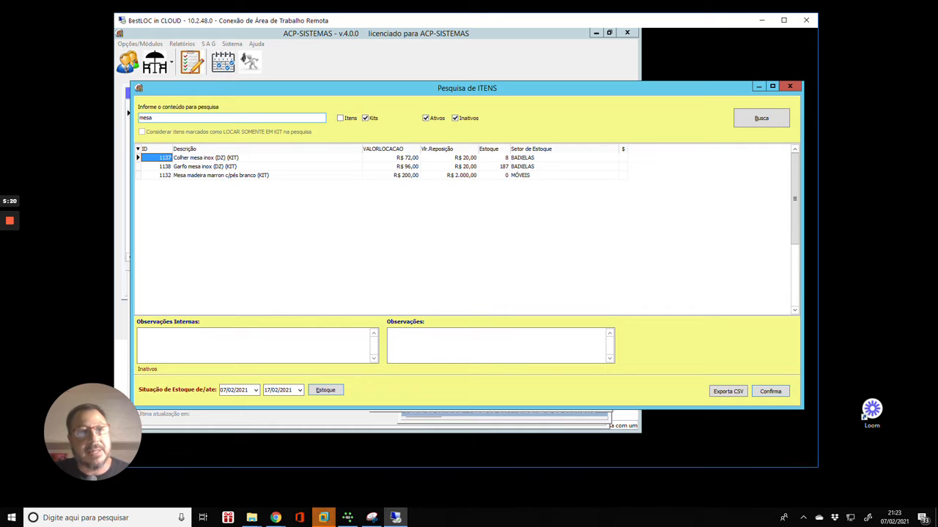
Go through the three listed kits and examine the rental and replacement values of "Mesa madeira marron c/pés branco".
{"action": "left_click", "coordinate": [193, 159]}
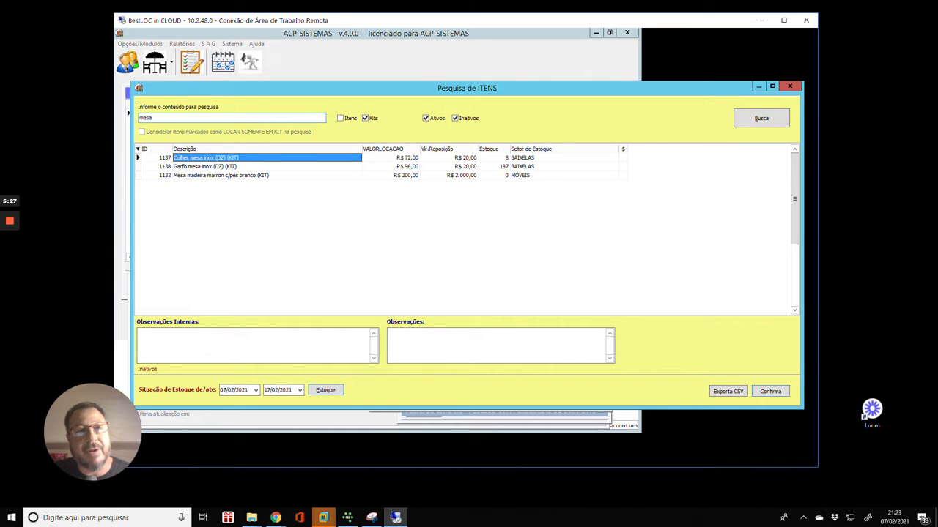
{"action": "left_click", "coordinate": [226, 168]}
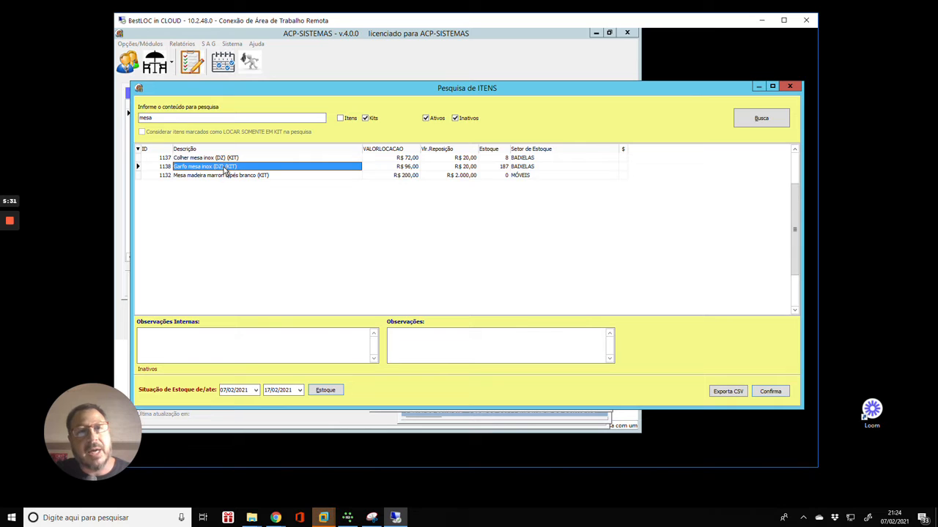
{"action": "left_click", "coordinate": [221, 177]}
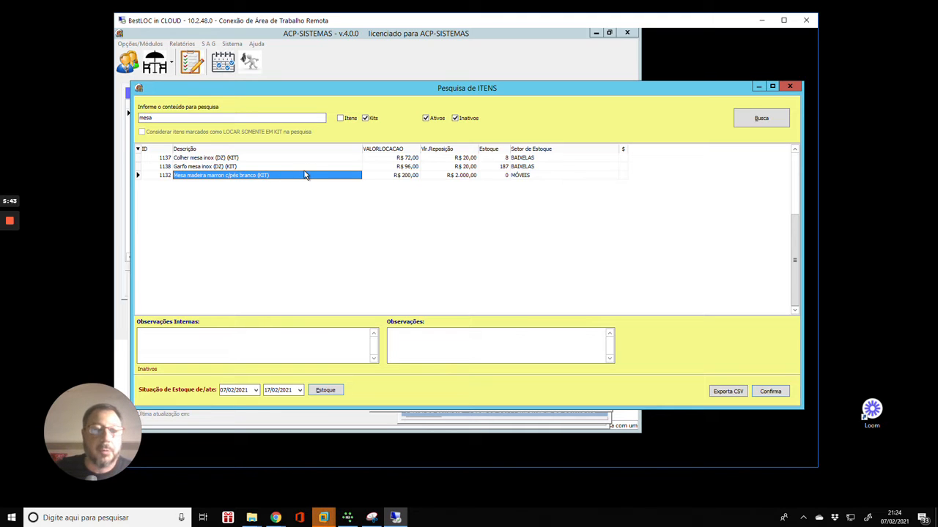
{"action": "left_click", "coordinate": [394, 176]}
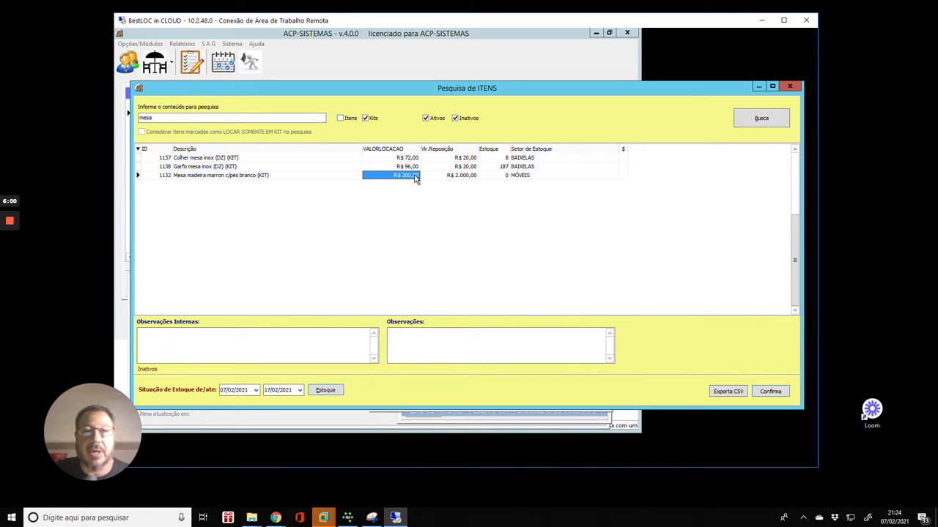
{"action": "left_click", "coordinate": [456, 177]}
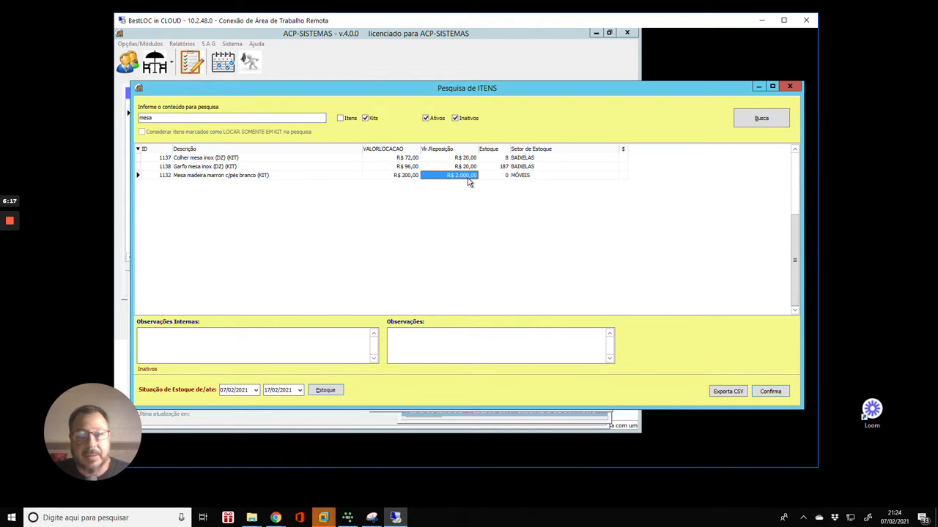
{"action": "left_click", "coordinate": [402, 176]}
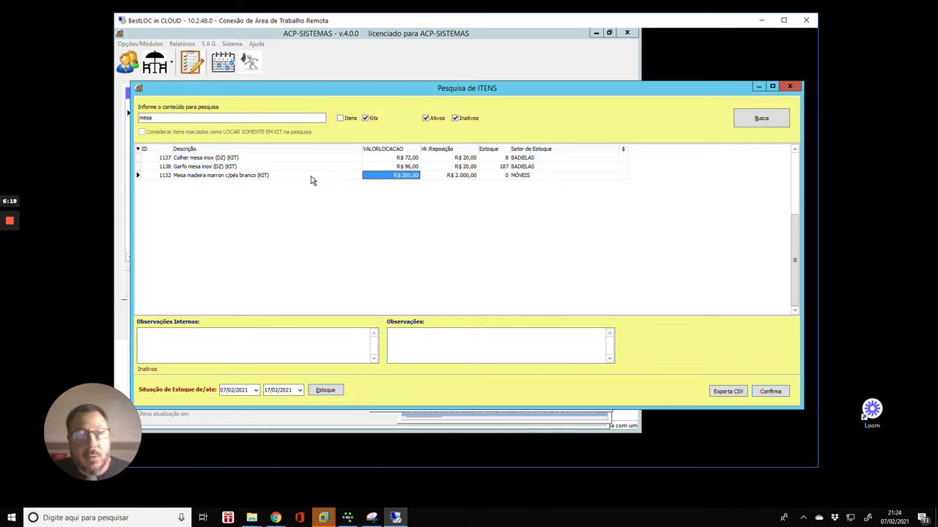
{"action": "left_click", "coordinate": [311, 175]}
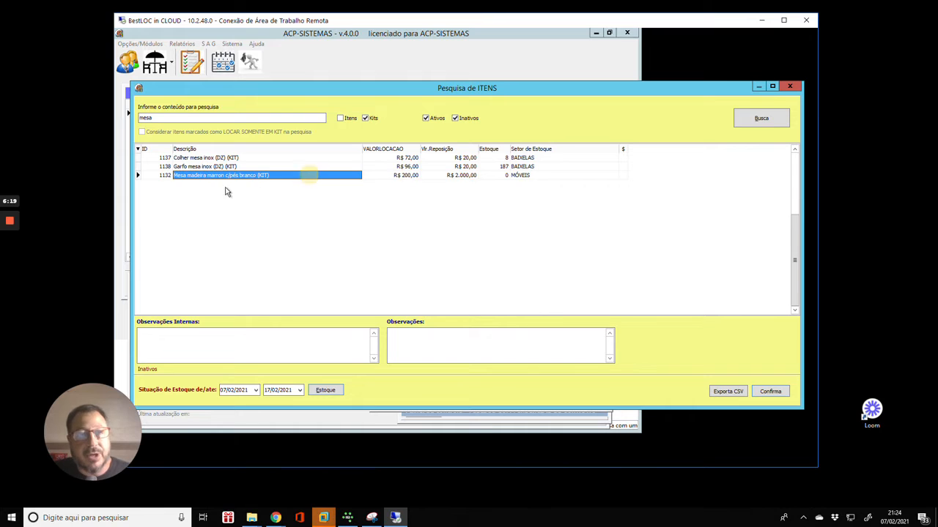
Open the kit "Garfo mesa inox (DZ)" from the search results to view its composition.
{"action": "left_click", "coordinate": [342, 167]}
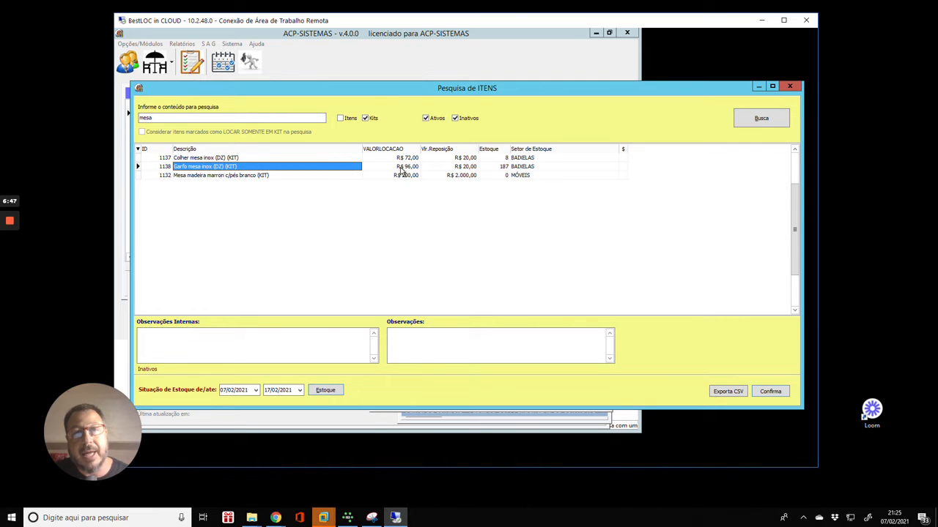
{"action": "double_click", "coordinate": [352, 167]}
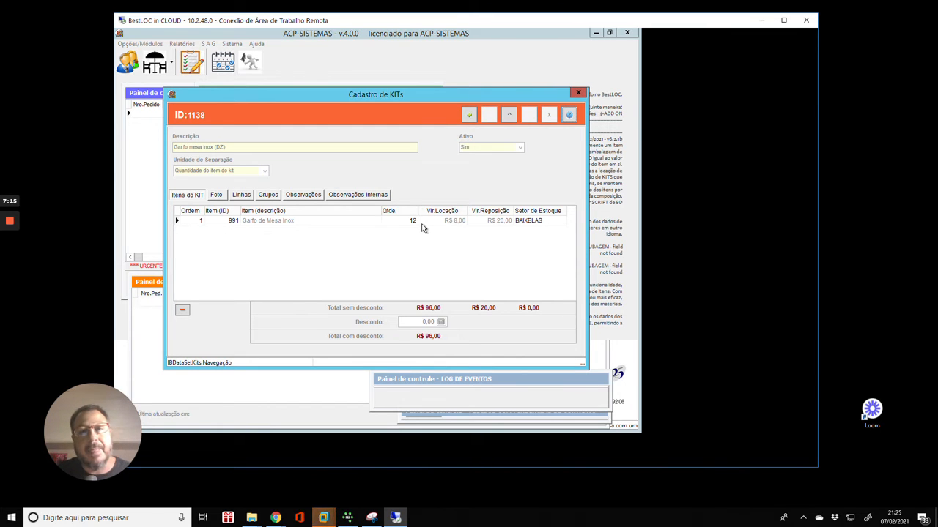
Rerun the "mesa" kit search and check the replacement and rental values listed for "Colher mesa inox (DZ)".
{"action": "left_click", "coordinate": [570, 119]}
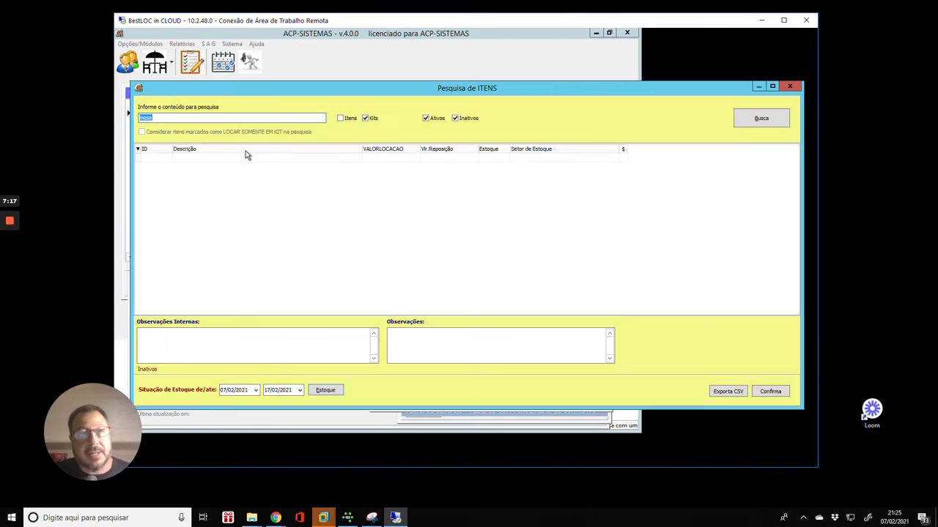
{"action": "left_click", "coordinate": [761, 125]}
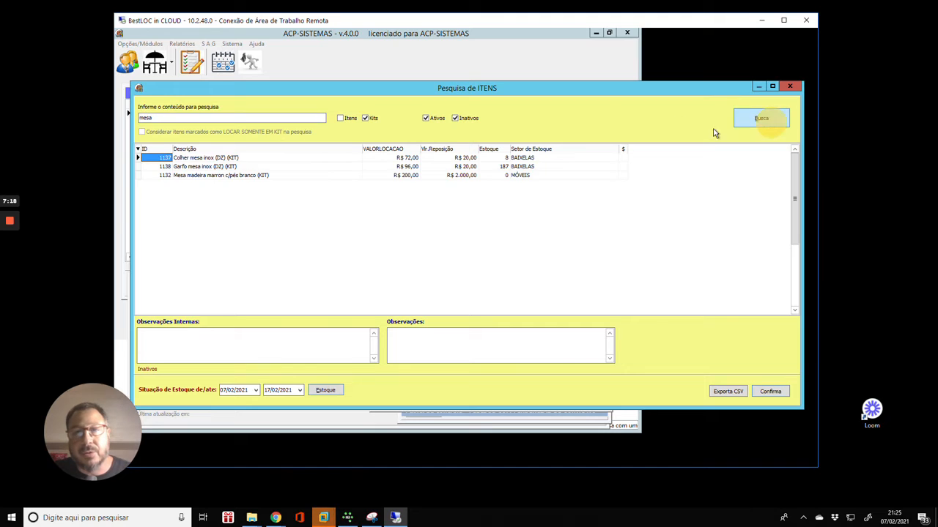
{"action": "left_click", "coordinate": [399, 158]}
{"action": "left_click", "coordinate": [196, 159]}
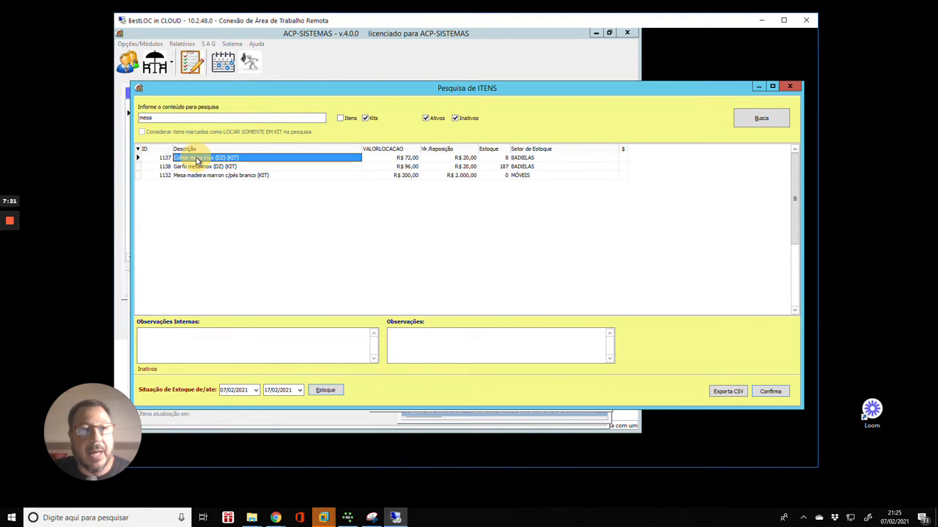
{"action": "left_click", "coordinate": [461, 159]}
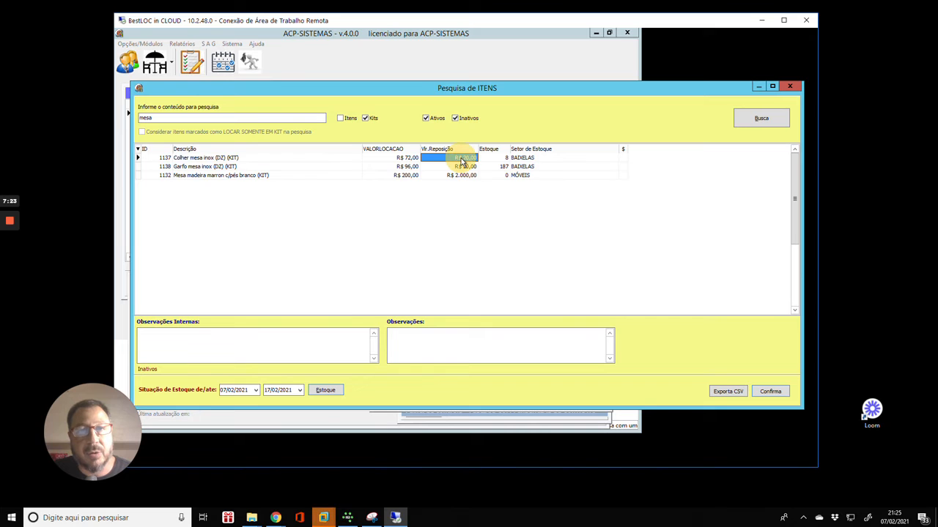
{"action": "left_click", "coordinate": [398, 162]}
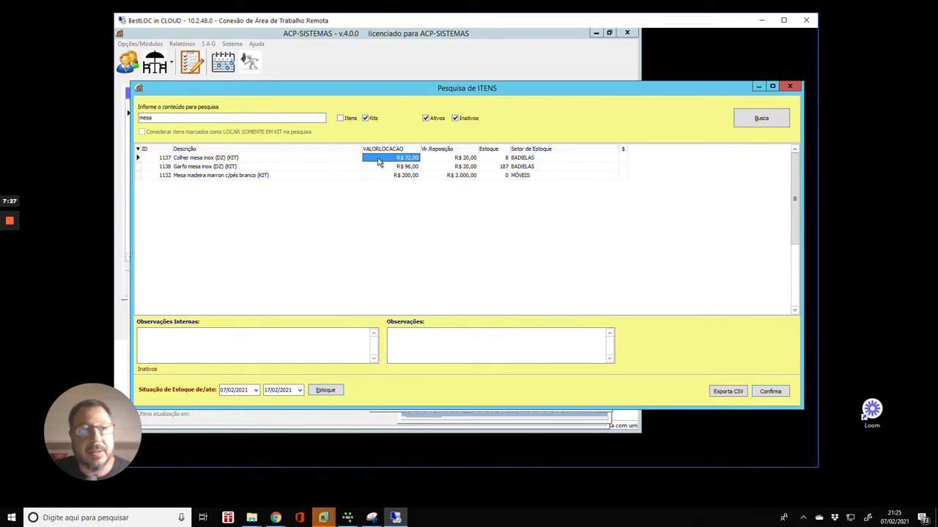
Open the kit "Colher mesa inox (DZ)" from the search results for editing at its discount value.
{"action": "double_click", "coordinate": [349, 158]}
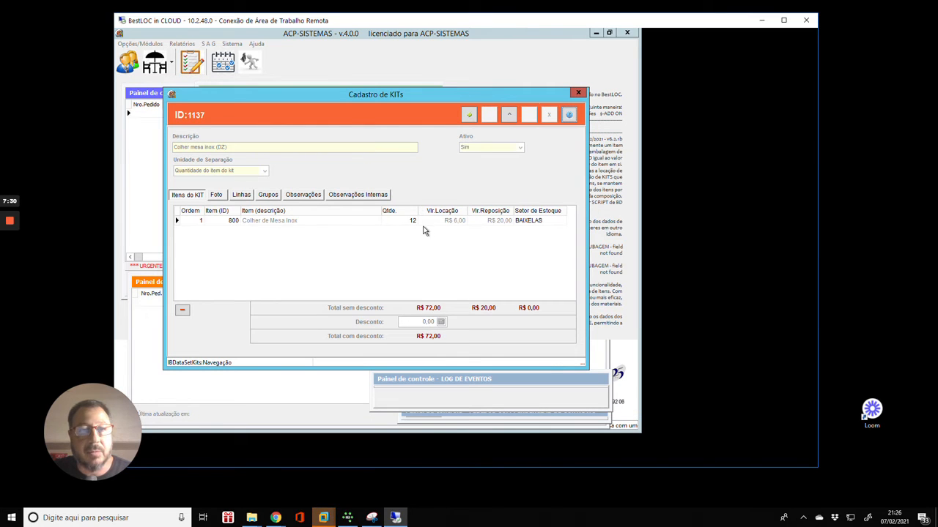
{"action": "left_click", "coordinate": [510, 115]}
{"action": "left_click", "coordinate": [424, 322]}
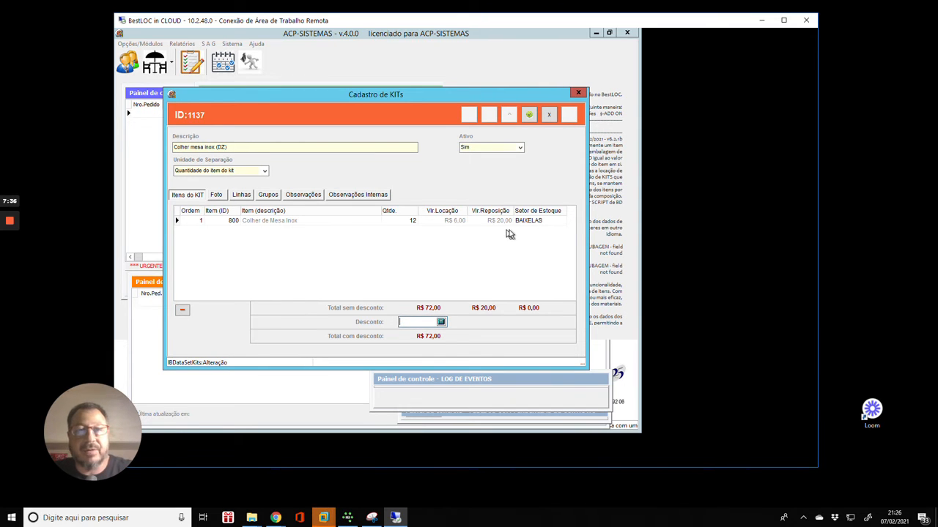
{"action": "type", "text": "60"}
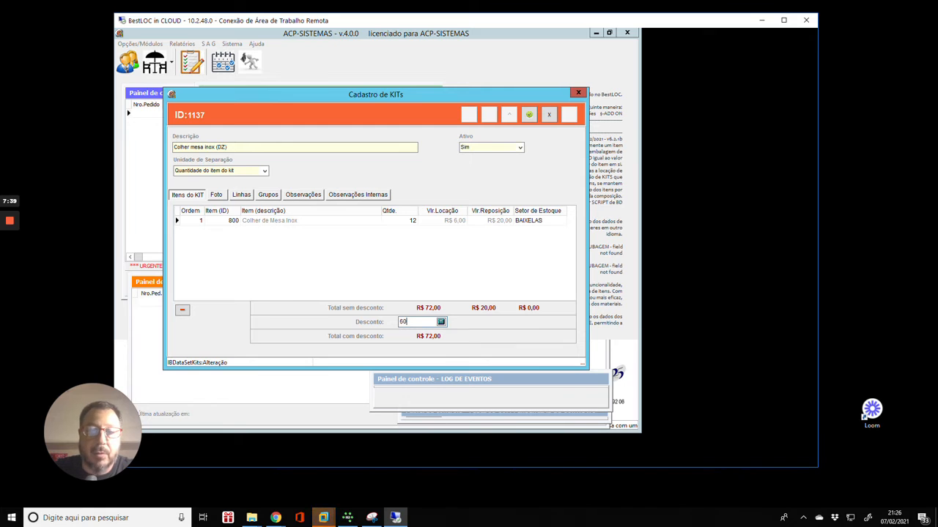
{"action": "key", "text": "Tab"}
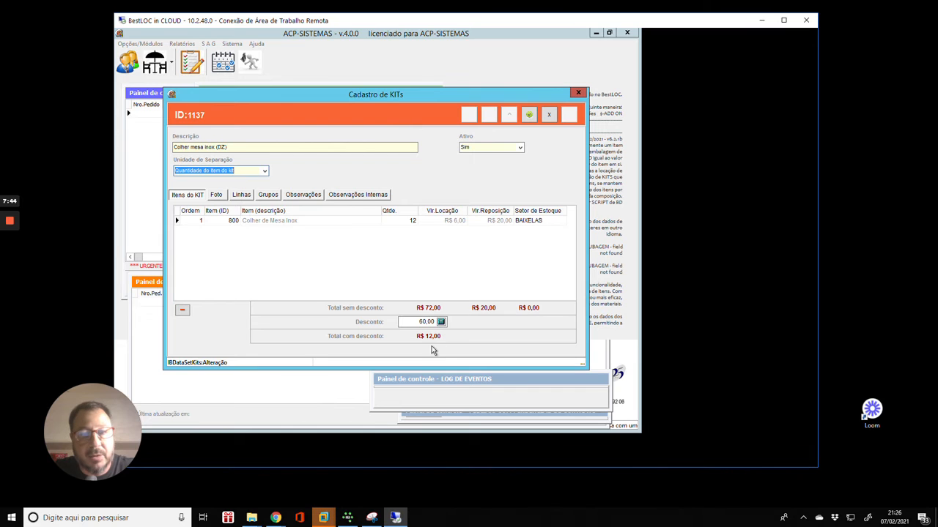
{"action": "left_click", "coordinate": [410, 321]}
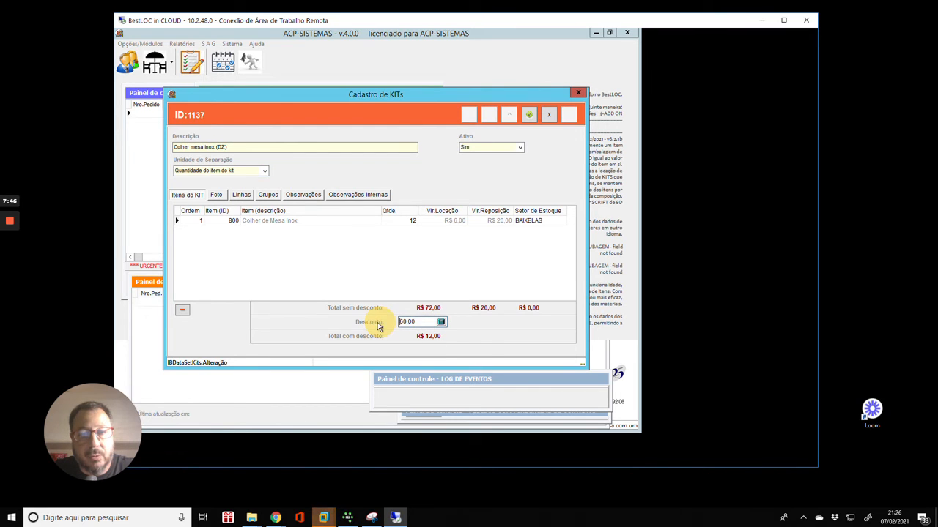
{"action": "type", "text": "1260"}
{"action": "key", "text": "Tab"}
Set the discount of the kit "Colher mesa inox (DZ)" to 12,00 and save the record.
{"action": "left_click", "coordinate": [423, 321]}
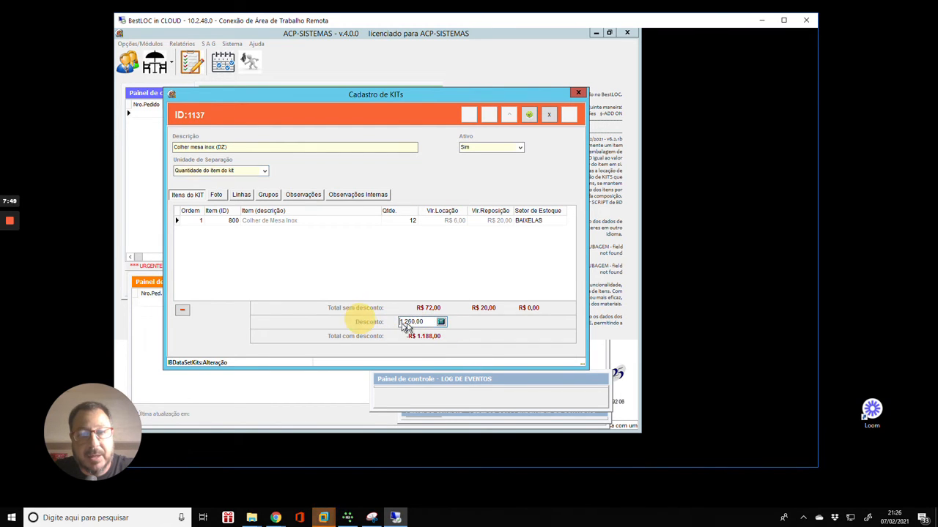
{"action": "type", "text": "12"}
{"action": "key", "text": "Tab"}
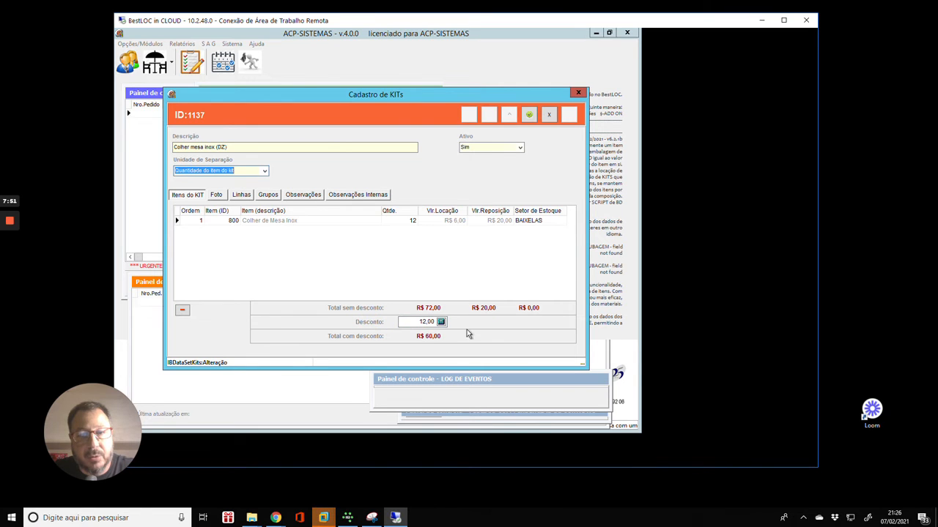
{"action": "left_click", "coordinate": [529, 115]}
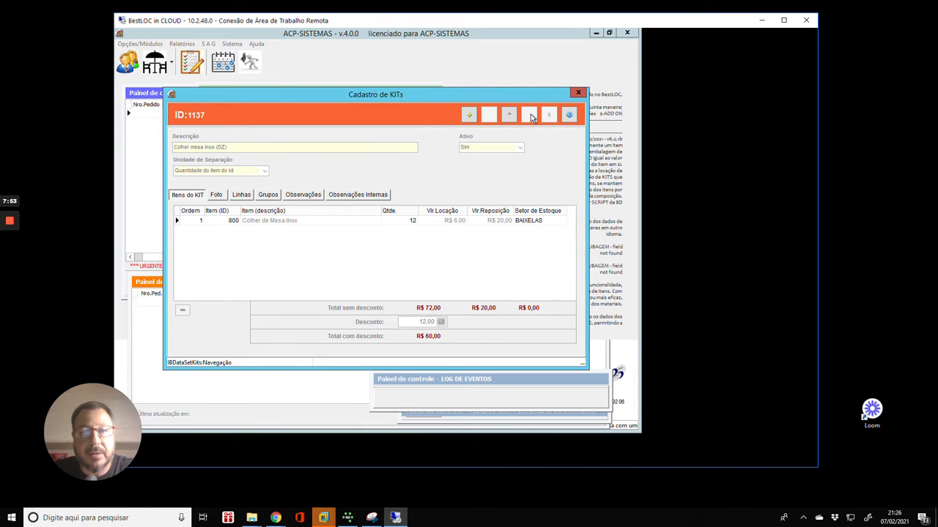
Rerun the "mesa" kit search and open the kit "Garfo mesa inox (DZ)" for editing.
{"action": "left_click", "coordinate": [569, 115]}
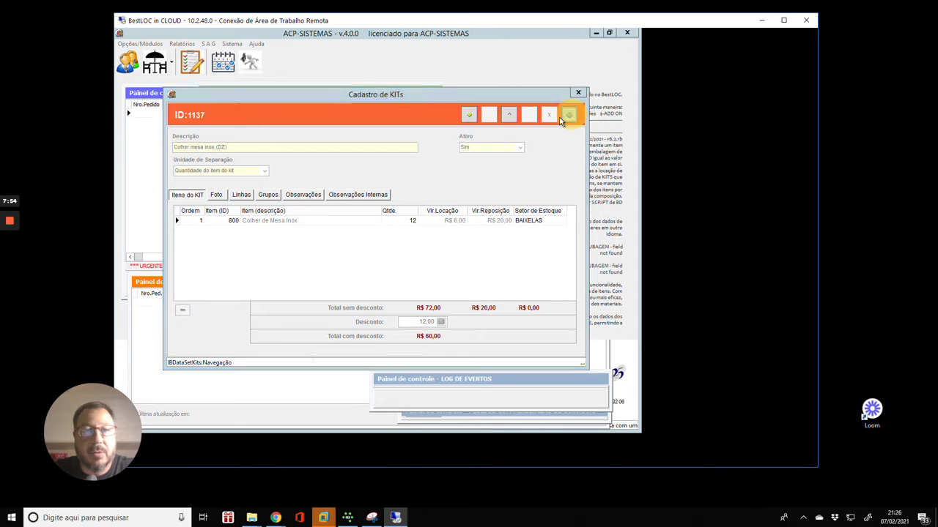
{"action": "left_click", "coordinate": [761, 118]}
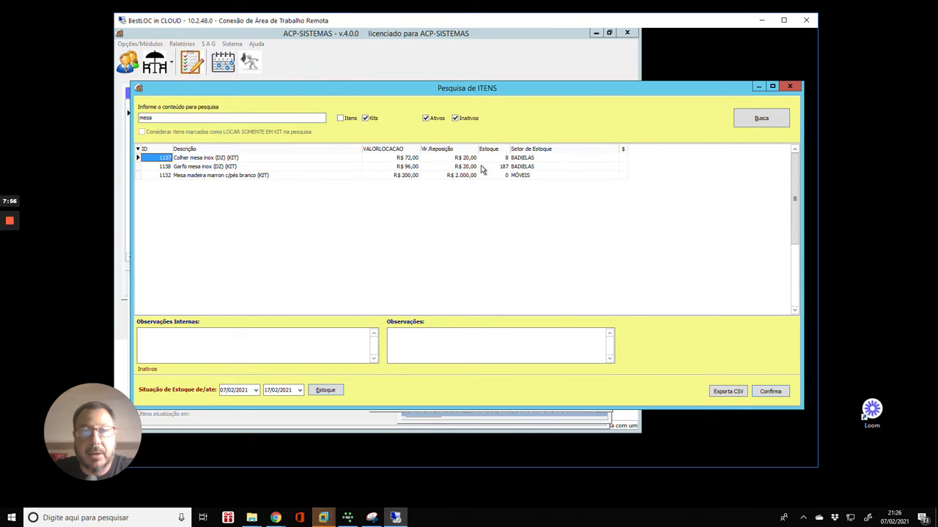
{"action": "left_click", "coordinate": [350, 167]}
{"action": "double_click", "coordinate": [347, 167]}
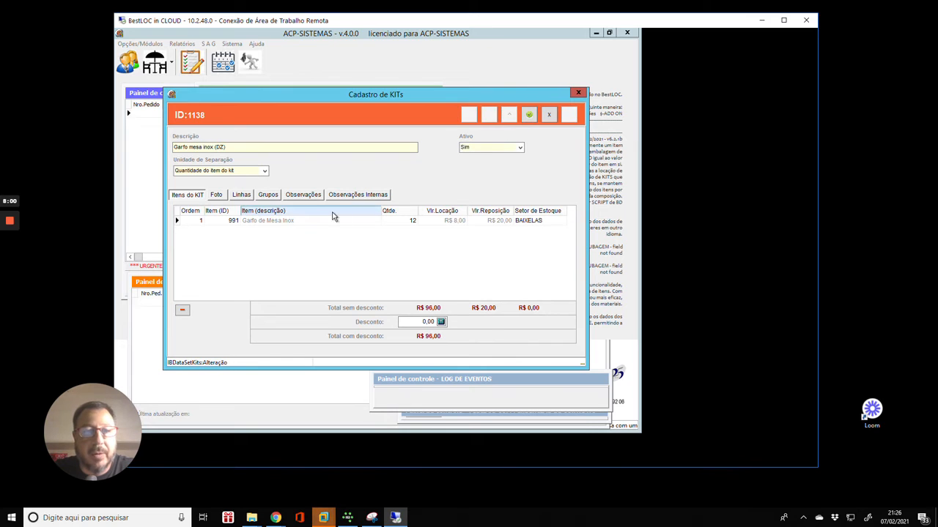
Set the discount of the kit "Garfo mesa inox (DZ)" to 6,00 and save the record.
{"action": "left_click", "coordinate": [420, 323]}
{"action": "left_click", "coordinate": [414, 322]}
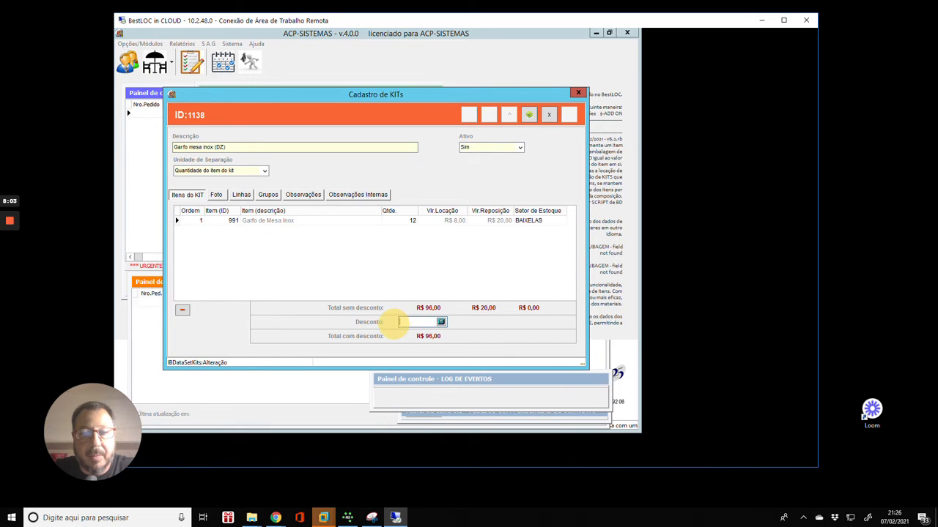
{"action": "type", "text": "6"}
{"action": "key", "text": "Return"}
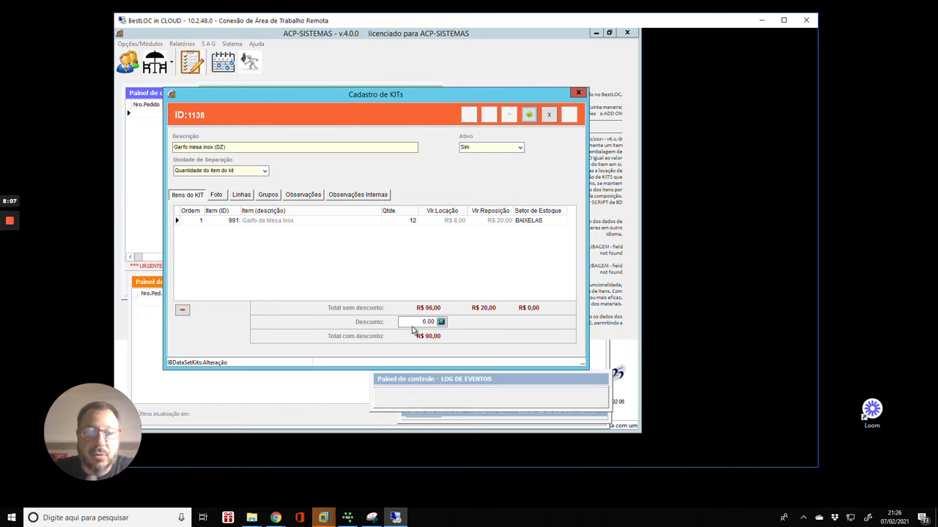
{"action": "left_click", "coordinate": [536, 117]}
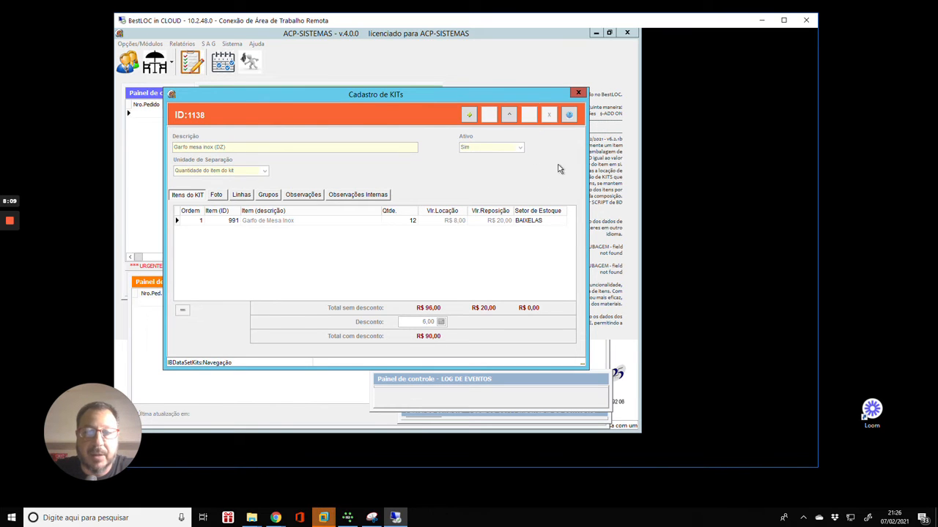
Search the "mesa" kits again, check the rental value of "Colher mesa inox (DZ)" and reopen that kit.
{"action": "left_click", "coordinate": [570, 114]}
{"action": "left_click", "coordinate": [776, 122]}
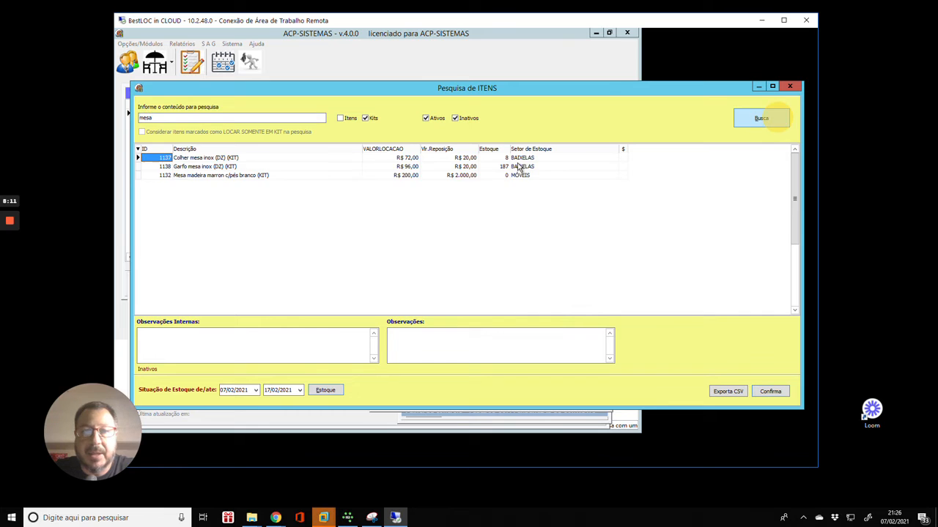
{"action": "left_click", "coordinate": [409, 160]}
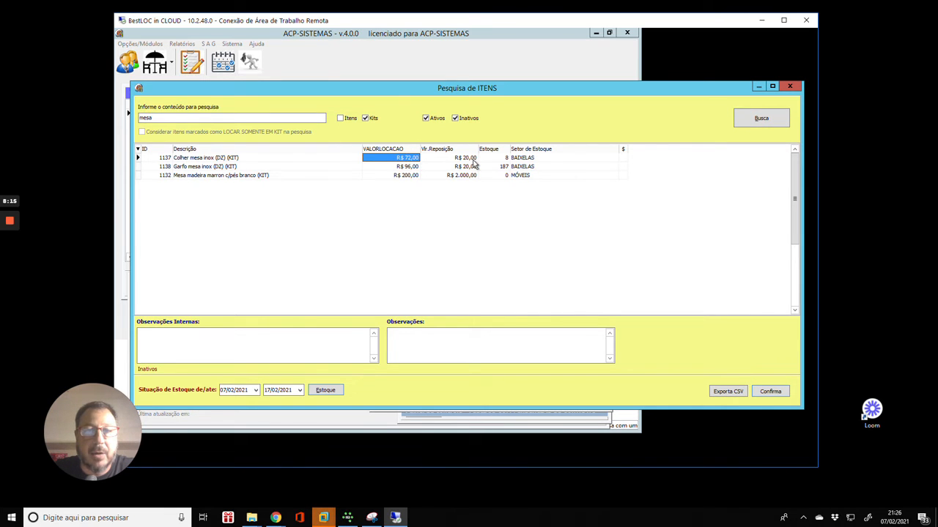
{"action": "double_click", "coordinate": [315, 163]}
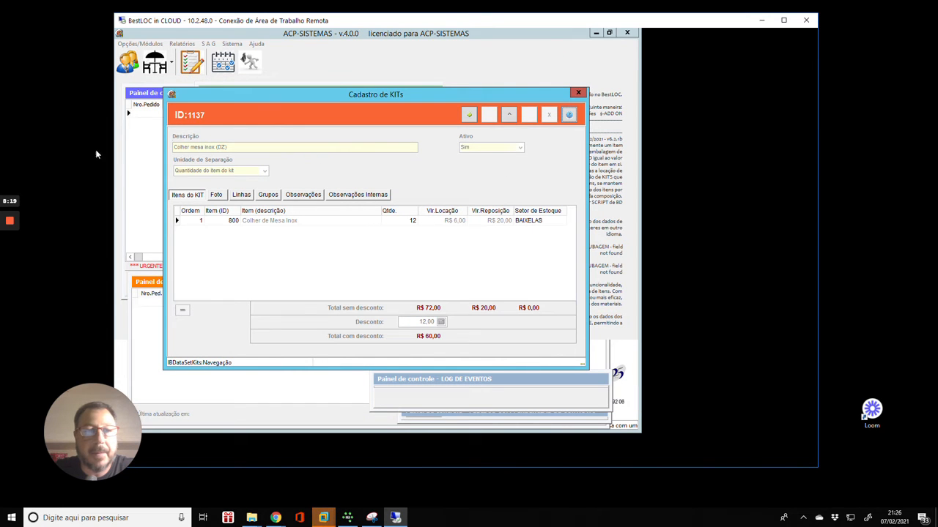
{"action": "mouse_move", "coordinate": [17, 221]}
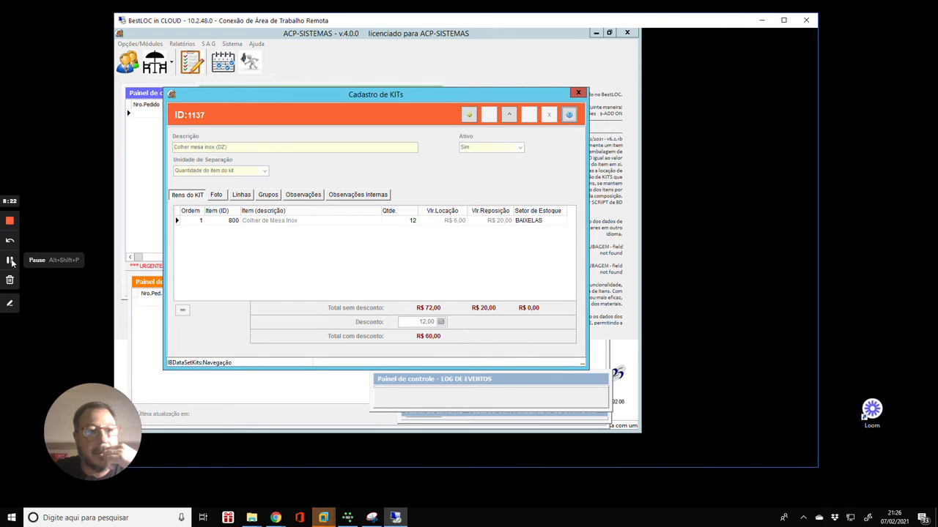
{"action": "left_click", "coordinate": [11, 262]}
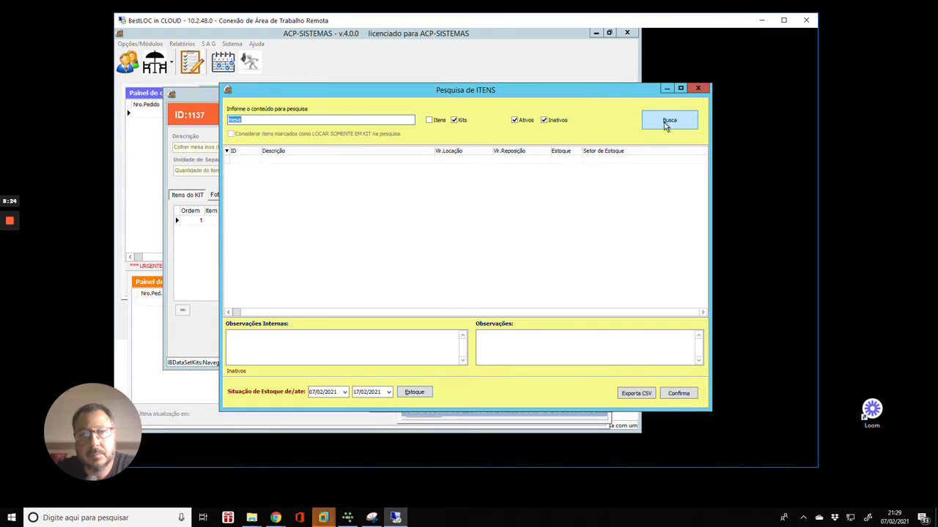
Run the "mesa" kit search and examine the rental and replacement values of "Colher mesa inox (DZ)".
{"action": "left_click", "coordinate": [665, 124]}
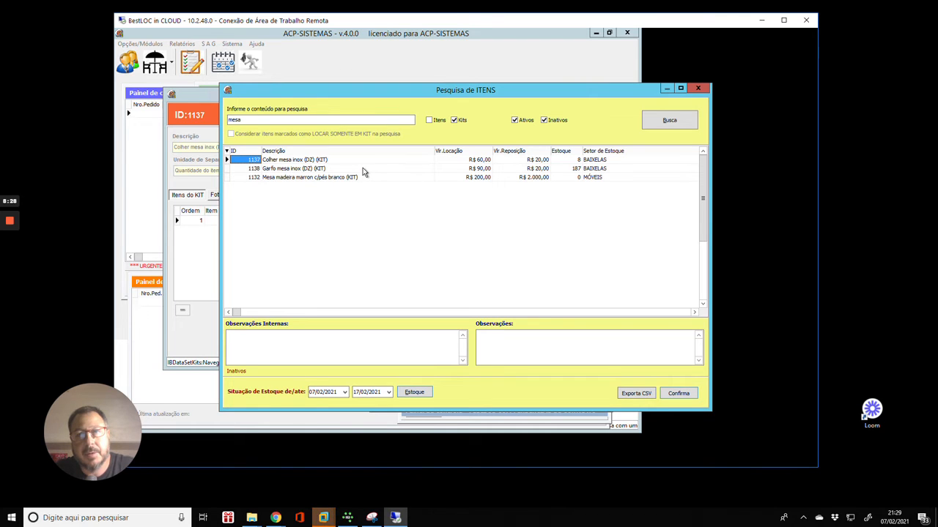
{"action": "left_click", "coordinate": [488, 162]}
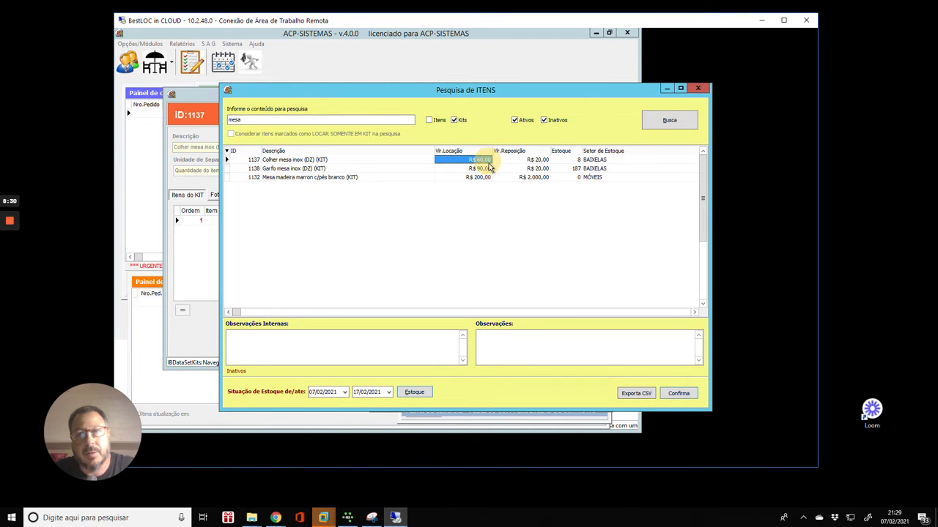
{"action": "key", "text": "Down"}
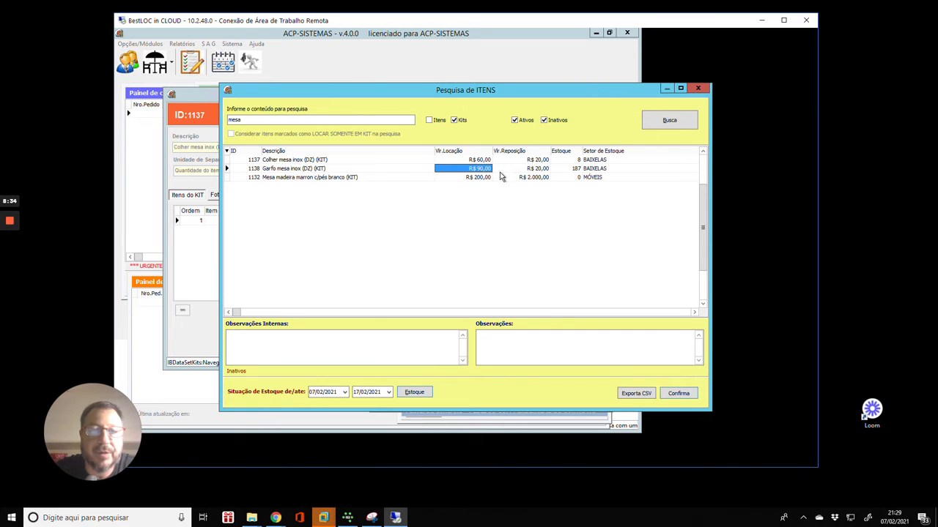
{"action": "key", "text": "Up"}
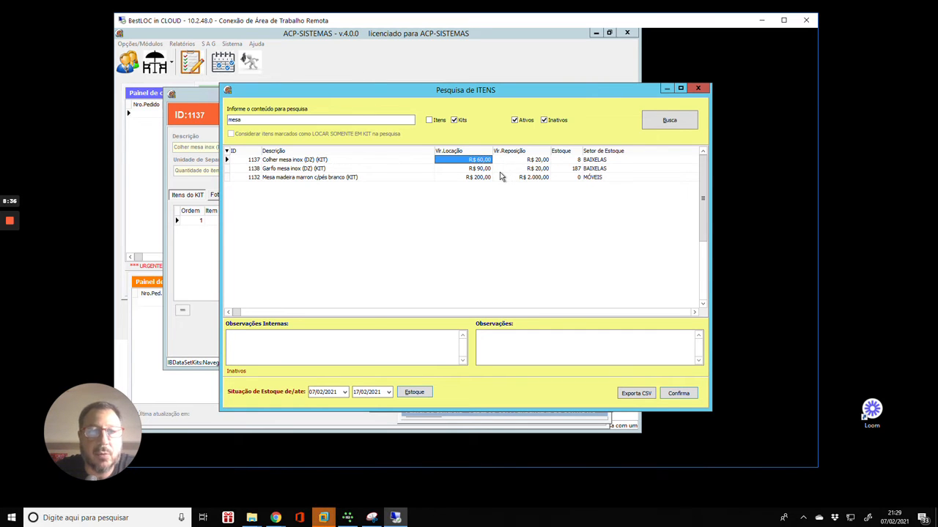
{"action": "key", "text": "Left"}
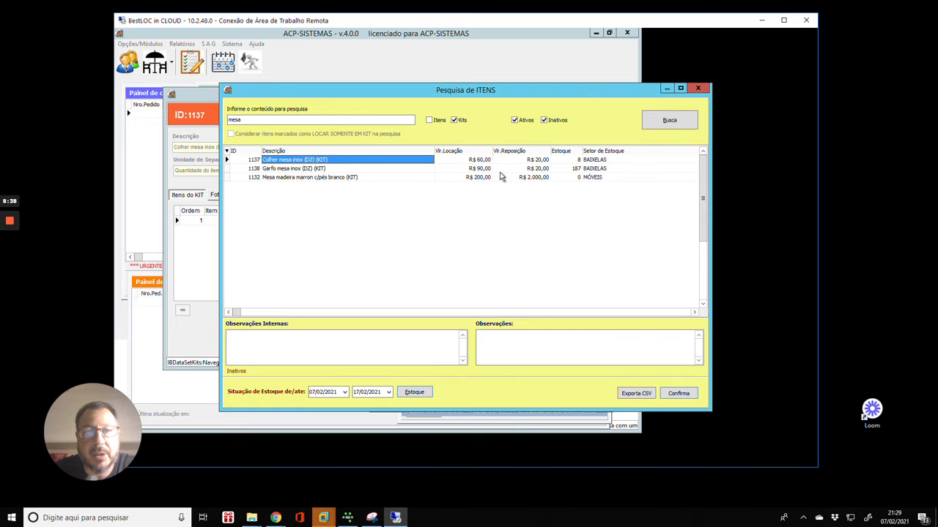
{"action": "key", "text": "Right"}
{"action": "key", "text": "Right"}
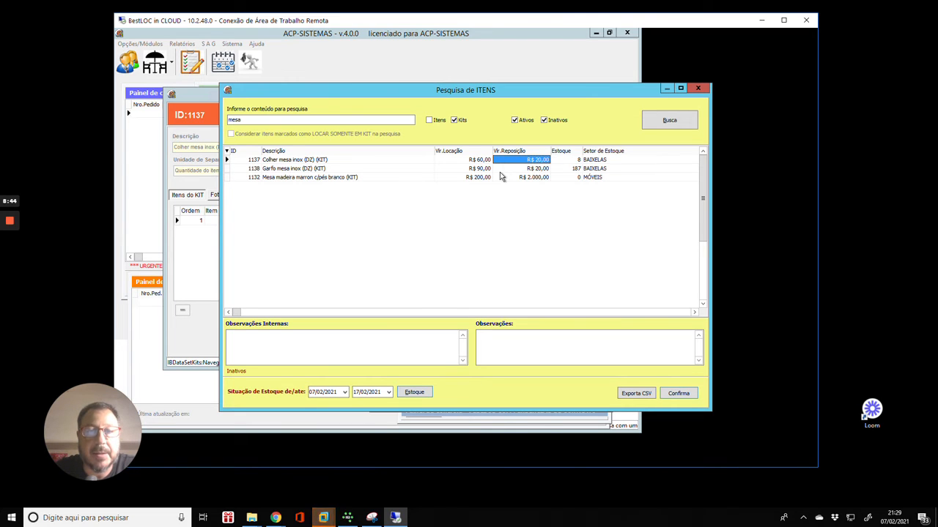
Examine the rental and replacement values of "Garfo mesa inox (DZ)" and compare its replacement value with the Colher kit's.
{"action": "key", "text": "Down"}
{"action": "key", "text": "Down"}
{"action": "key", "text": "Up"}
{"action": "key", "text": "Left"}
{"action": "key", "text": "Left"}
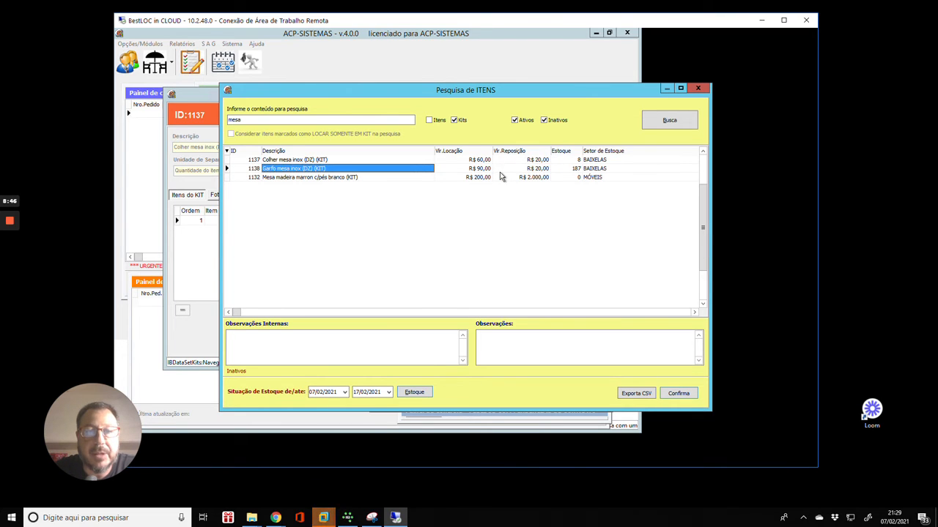
{"action": "key", "text": "Right"}
{"action": "key", "text": "Right"}
{"action": "key", "text": "Left"}
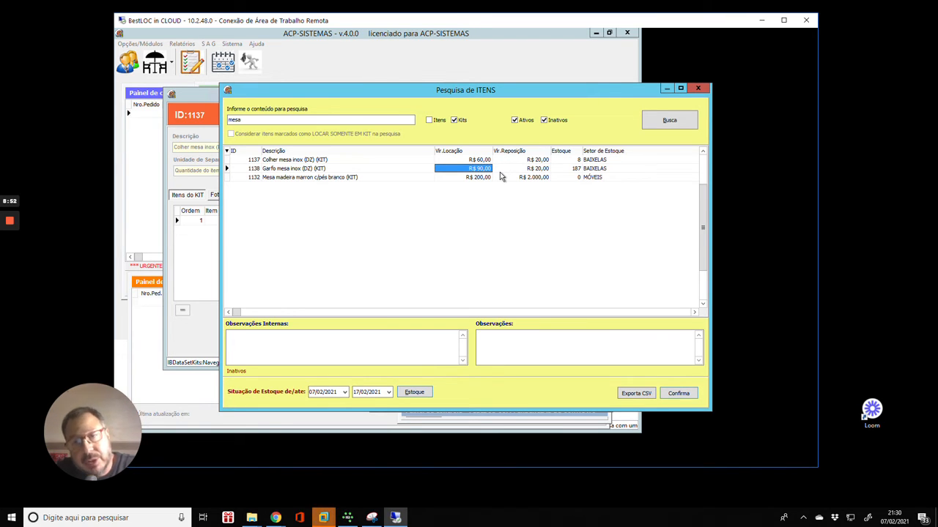
{"action": "key", "text": "Right"}
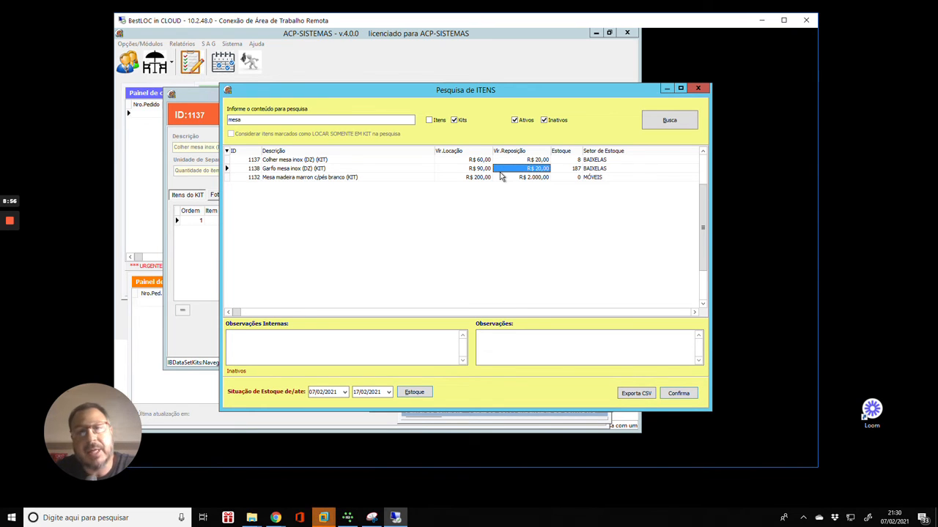
{"action": "key", "text": "Left"}
{"action": "key", "text": "Right"}
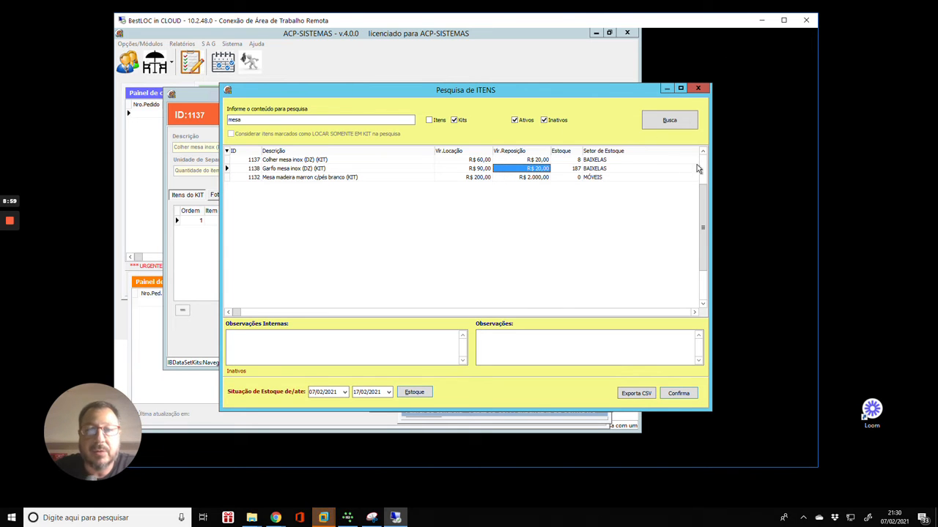
{"action": "left_click", "coordinate": [537, 160]}
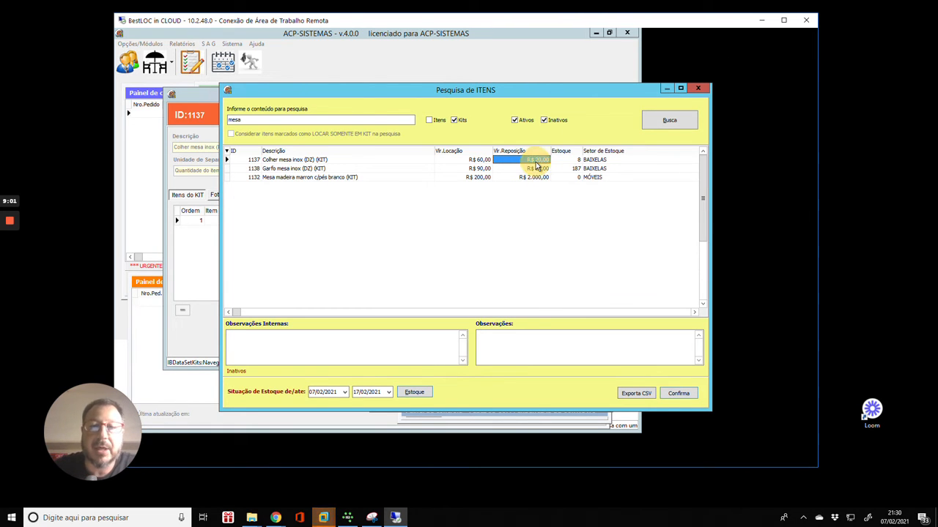
{"action": "left_click", "coordinate": [536, 167]}
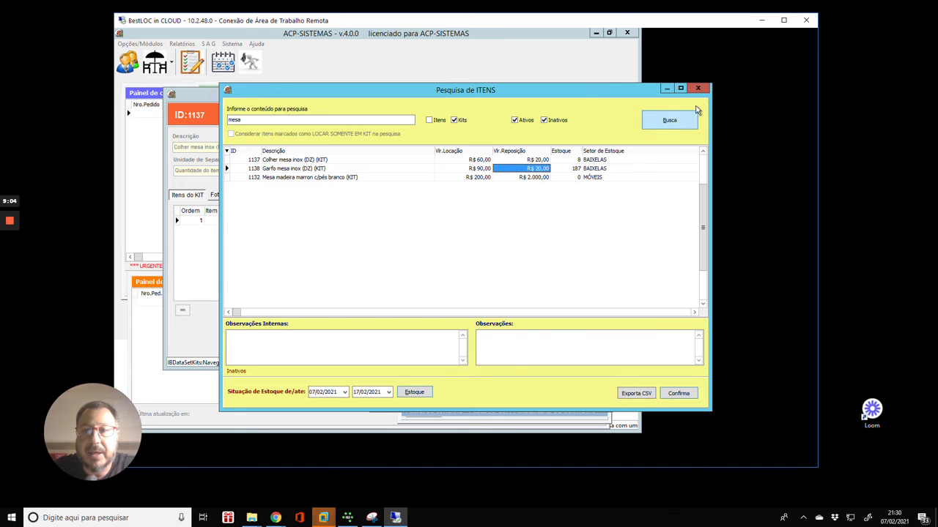
Confirm the selected kit in the search and close the kit record.
{"action": "left_click", "coordinate": [678, 393]}
{"action": "left_click", "coordinate": [577, 93]}
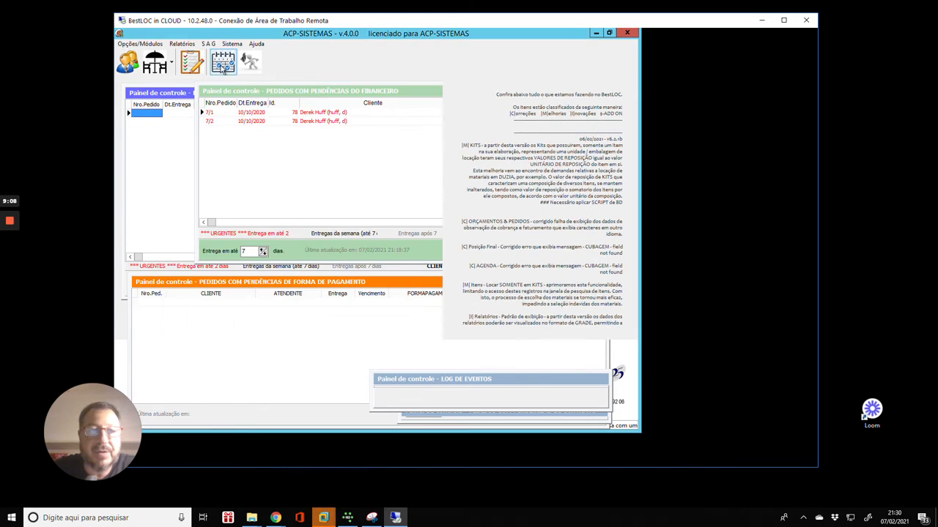
Open the quotes and orders register and load an order in final position status from the order search.
{"action": "left_click", "coordinate": [191, 63]}
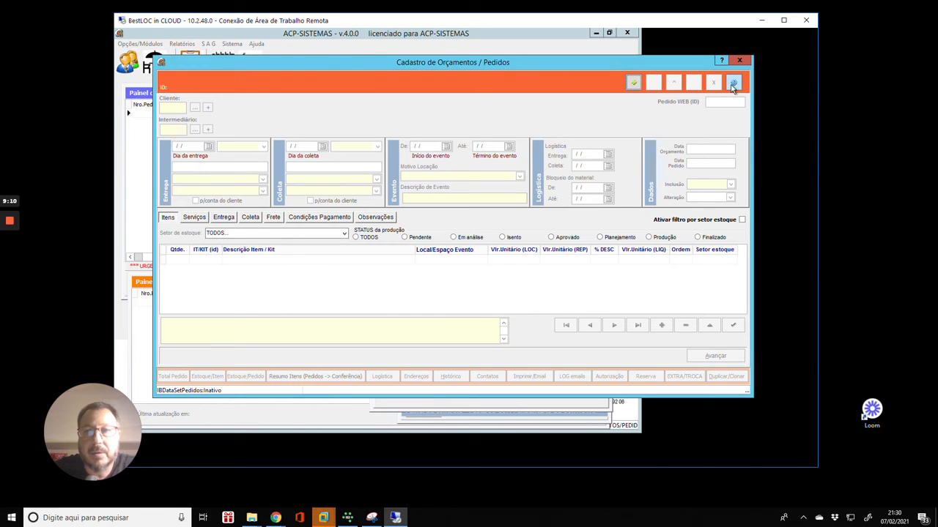
{"action": "left_click", "coordinate": [733, 84]}
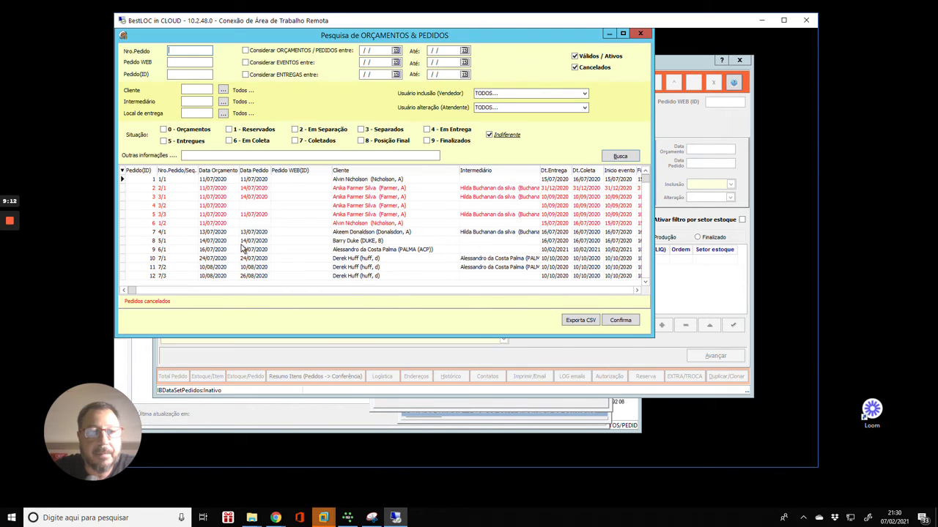
{"action": "left_click_drag", "start_coordinate": [646, 180], "coordinate": [647, 277]}
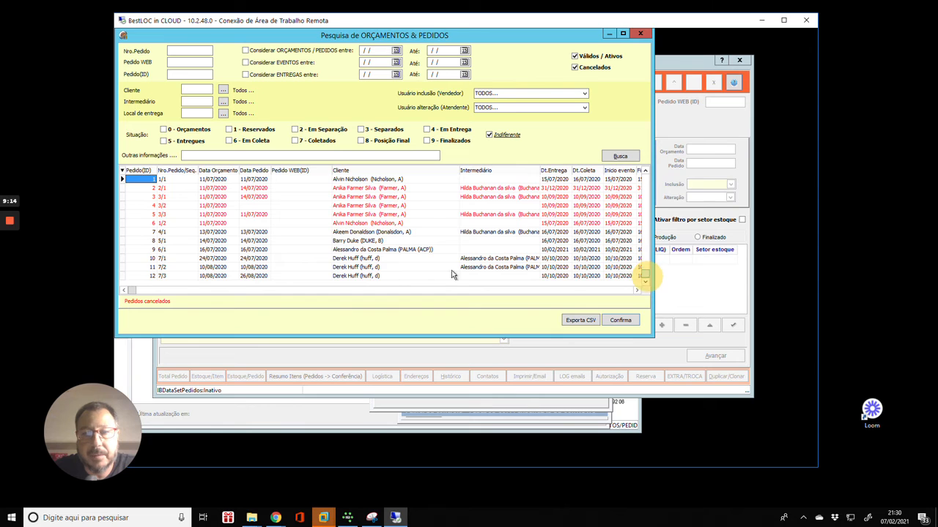
{"action": "left_click", "coordinate": [346, 250]}
{"action": "double_click", "coordinate": [350, 253]}
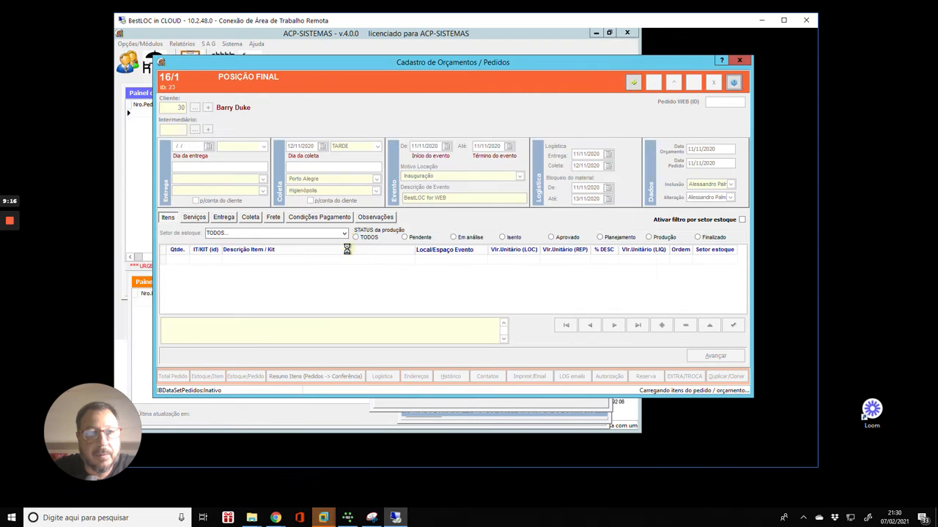
Search the orders with situation "1 - Reservados" and load the reserved order dated 16/11/2020.
{"action": "left_click", "coordinate": [733, 83]}
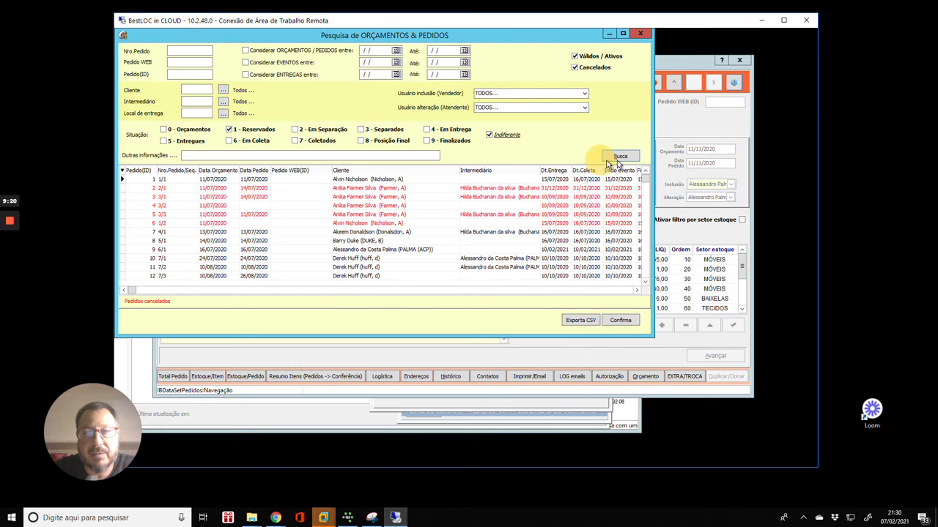
{"action": "left_click", "coordinate": [614, 157]}
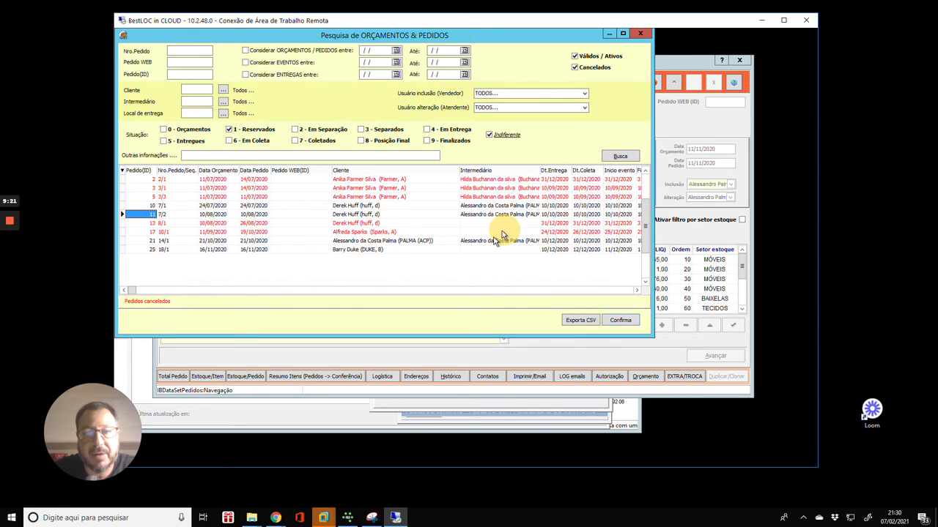
{"action": "double_click", "coordinate": [389, 249]}
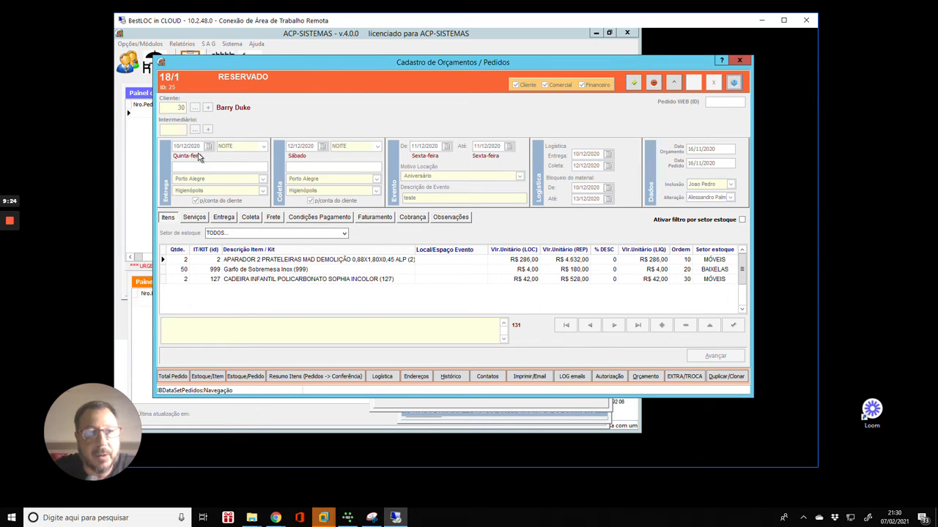
Put the reserved order into editing and set its delivery date to 10/12/2021 and its collection date to 12/12/2021.
{"action": "left_click", "coordinate": [688, 82]}
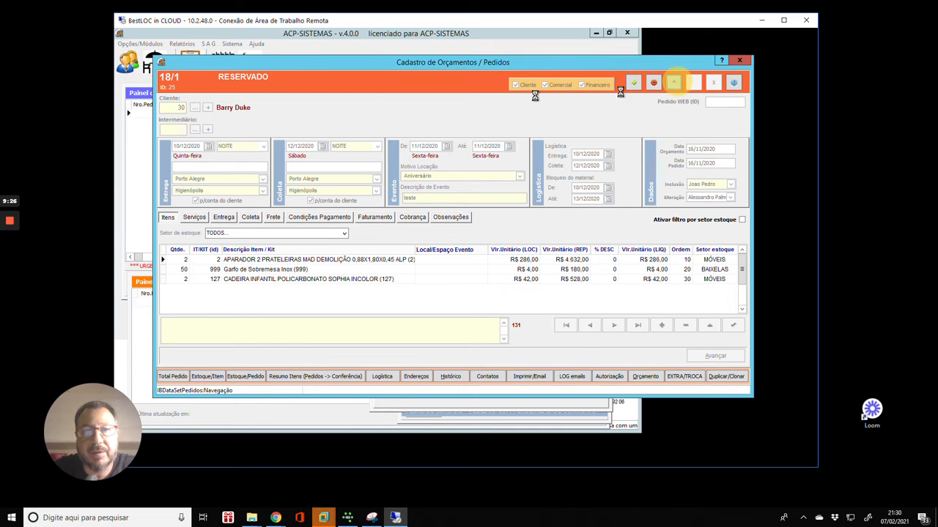
{"action": "left_click", "coordinate": [508, 326]}
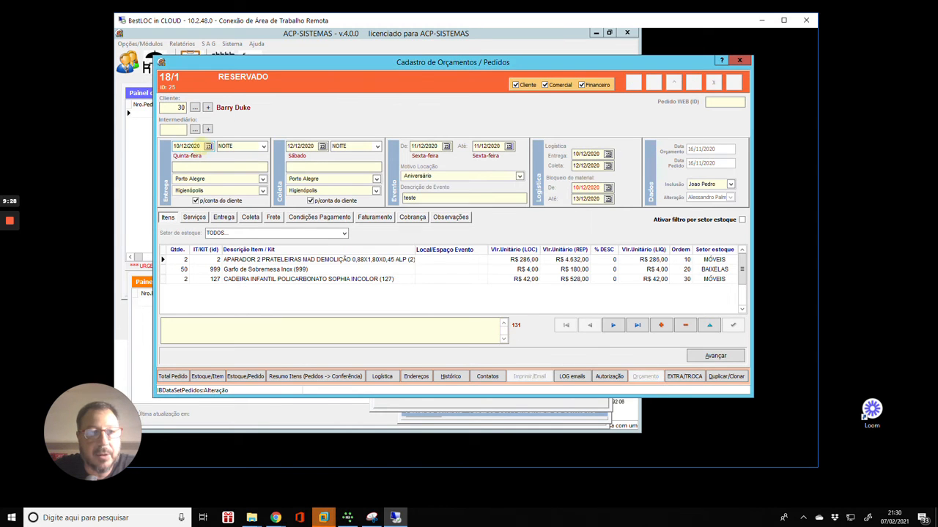
{"action": "type", "text": "1"}
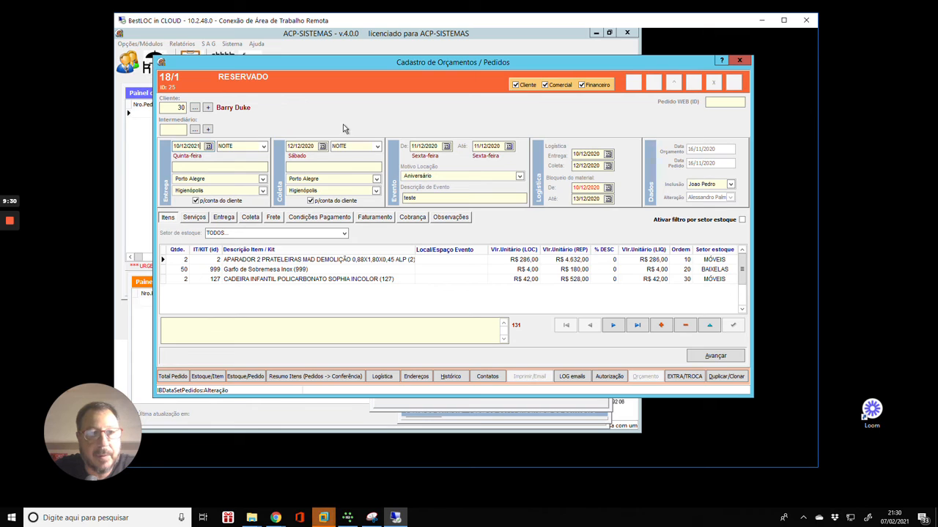
{"action": "key", "text": "Tab"}
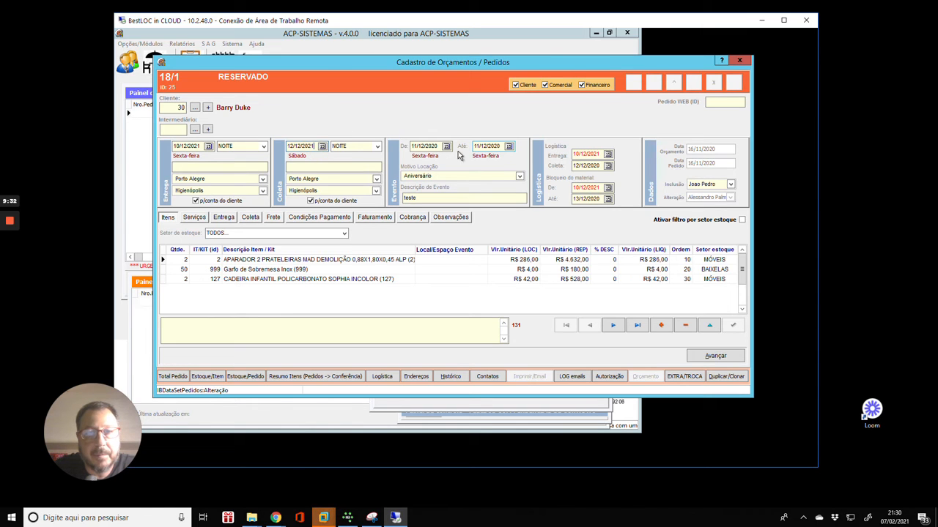
Set both the start and the end date of the order's event to 11/12/2021.
{"action": "left_click", "coordinate": [432, 146]}
{"action": "type", "text": "1"}
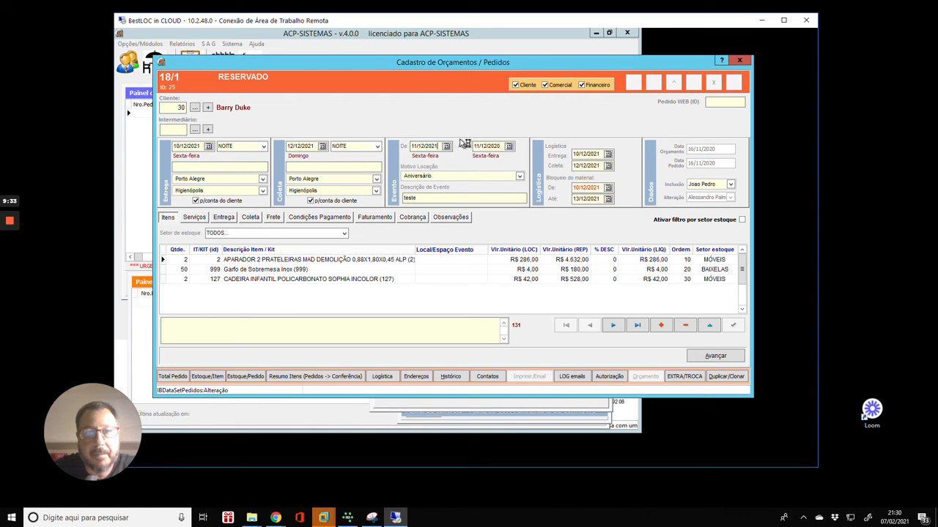
{"action": "left_click", "coordinate": [499, 146]}
{"action": "key", "text": "BackSpace"}
{"action": "key", "text": "Tab"}
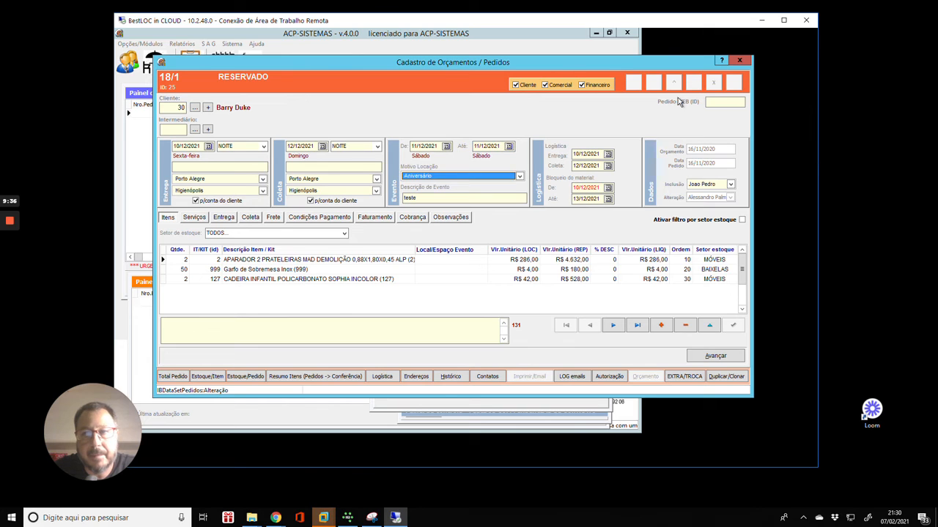
{"action": "key", "text": "Tab"}
{"action": "key", "text": "Tab"}
{"action": "key", "text": "Tab"}
Add 2 units of the kit "Colher mesa inox (DZ)" as a new order item and check its unit rental value.
{"action": "left_click", "coordinate": [178, 280]}
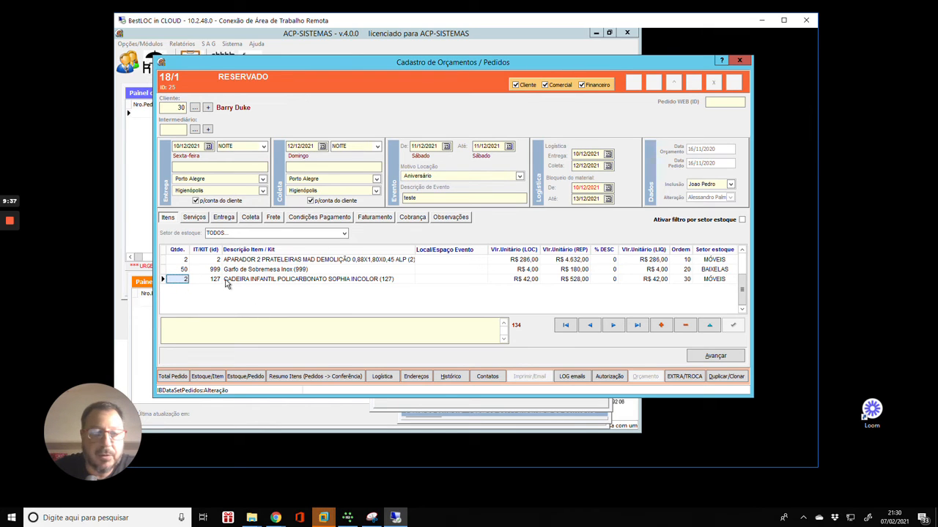
{"action": "key", "text": "Down"}
{"action": "type", "text": "2"}
{"action": "key", "text": "Tab"}
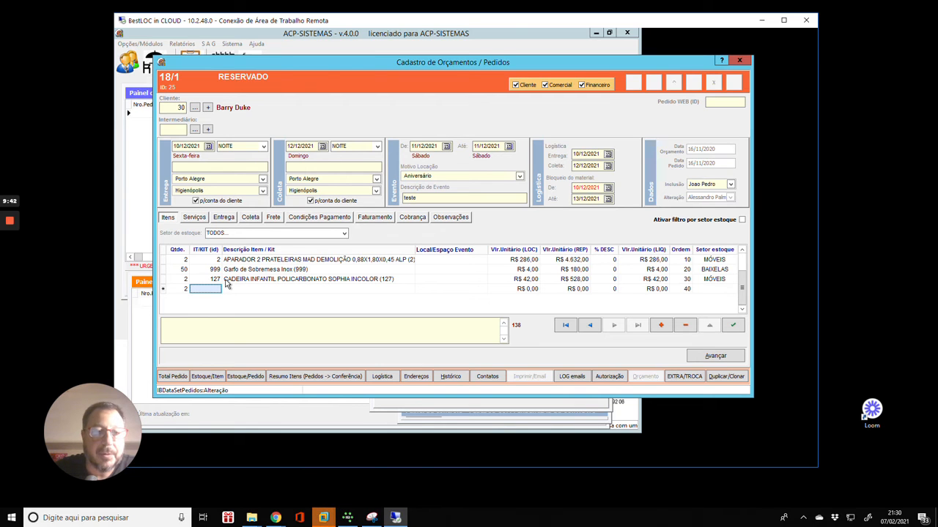
{"action": "key", "text": "F2"}
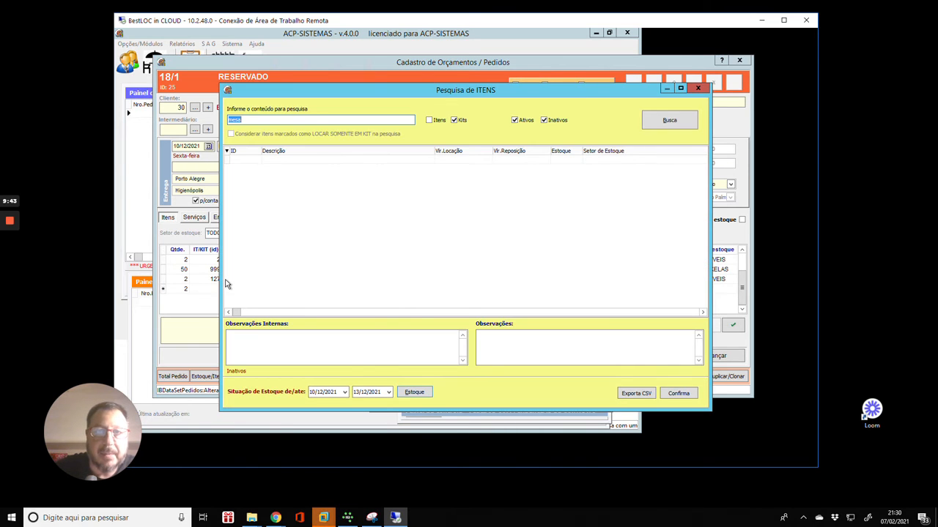
{"action": "left_click", "coordinate": [669, 119]}
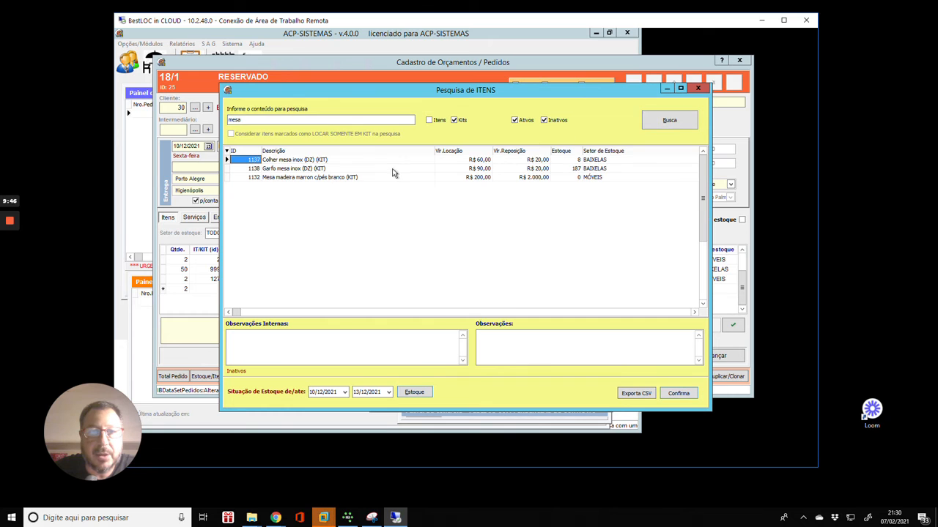
{"action": "double_click", "coordinate": [323, 167]}
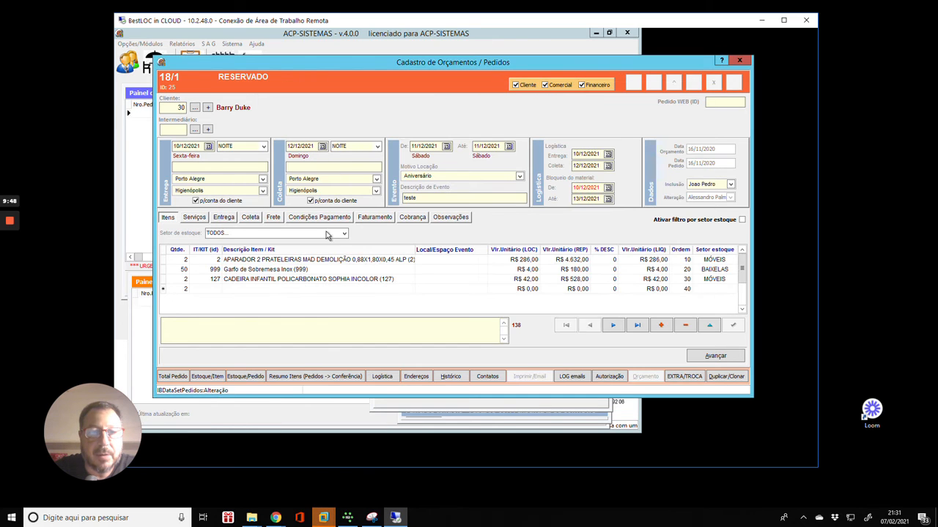
{"action": "left_click", "coordinate": [528, 291]}
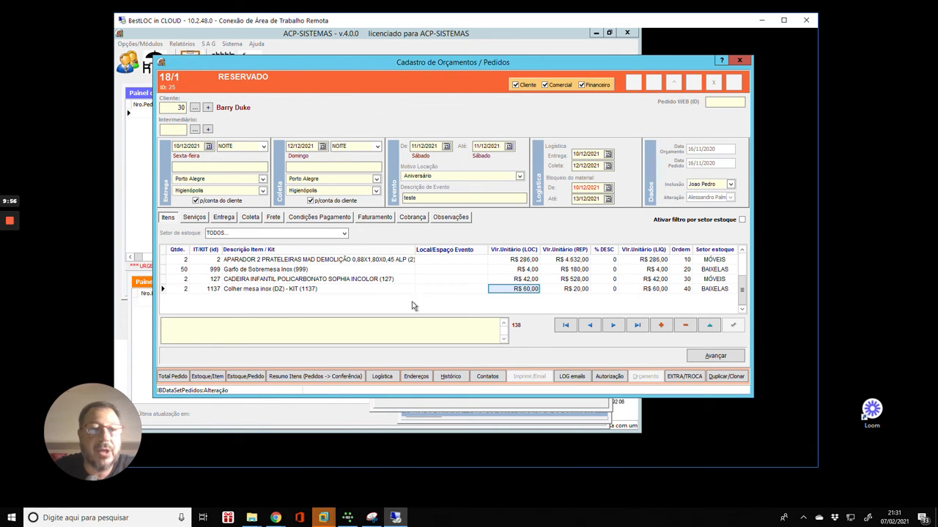
Add 3 units of the kit "Garfo mesa inox (DZ)" to the order and check its unit rental and replacement values.
{"action": "left_click", "coordinate": [173, 290]}
{"action": "key", "text": "Down"}
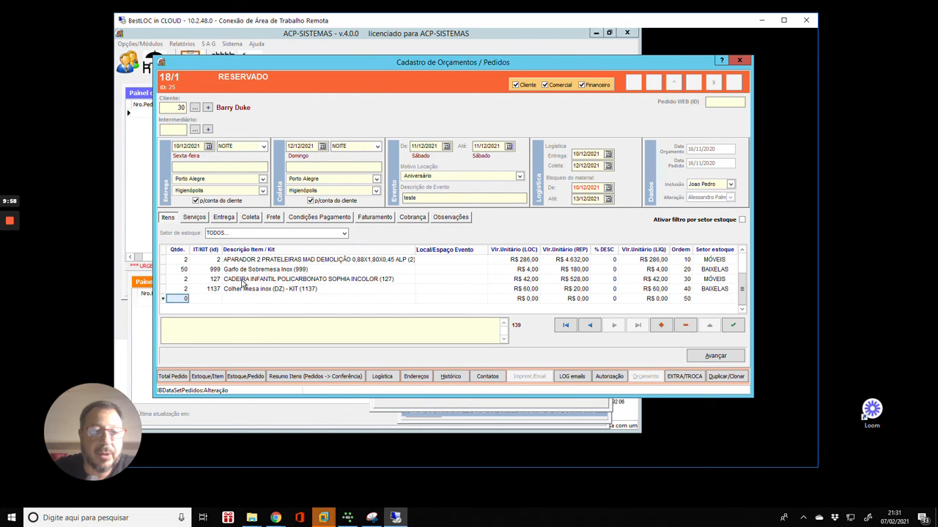
{"action": "type", "text": "23"}
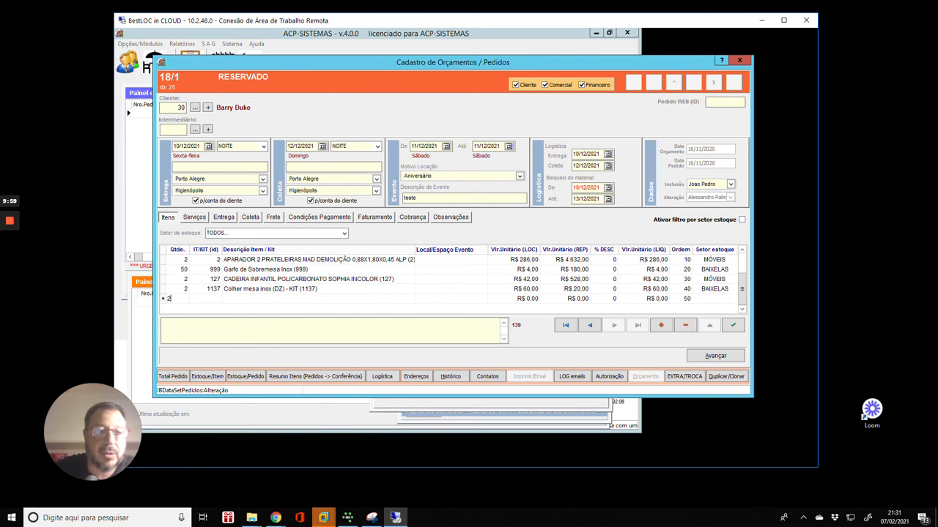
{"action": "key", "text": "Tab"}
{"action": "key", "text": "Tab"}
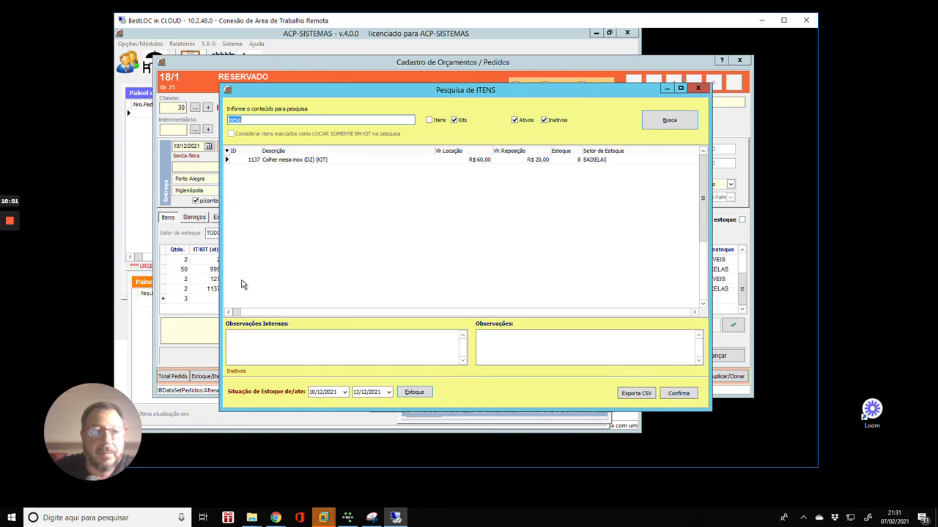
{"action": "double_click", "coordinate": [278, 167]}
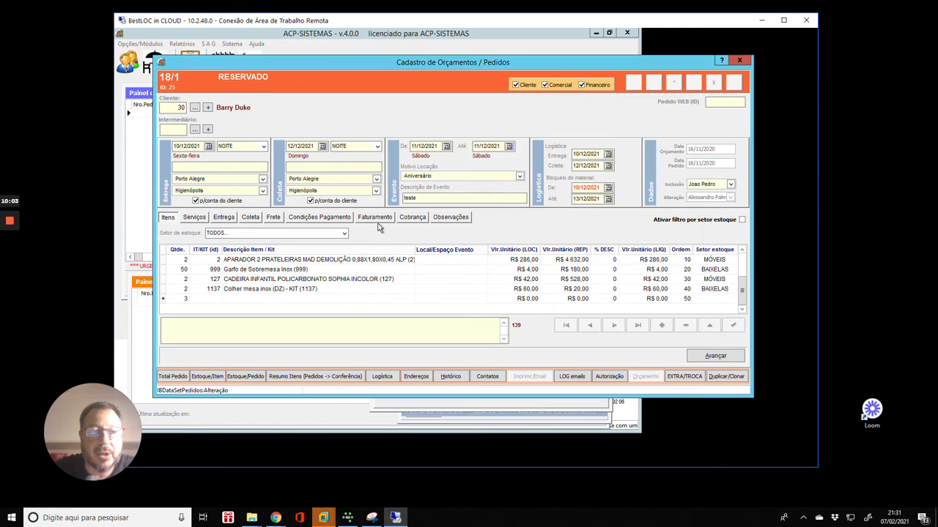
{"action": "left_click", "coordinate": [547, 297]}
{"action": "left_click", "coordinate": [518, 299]}
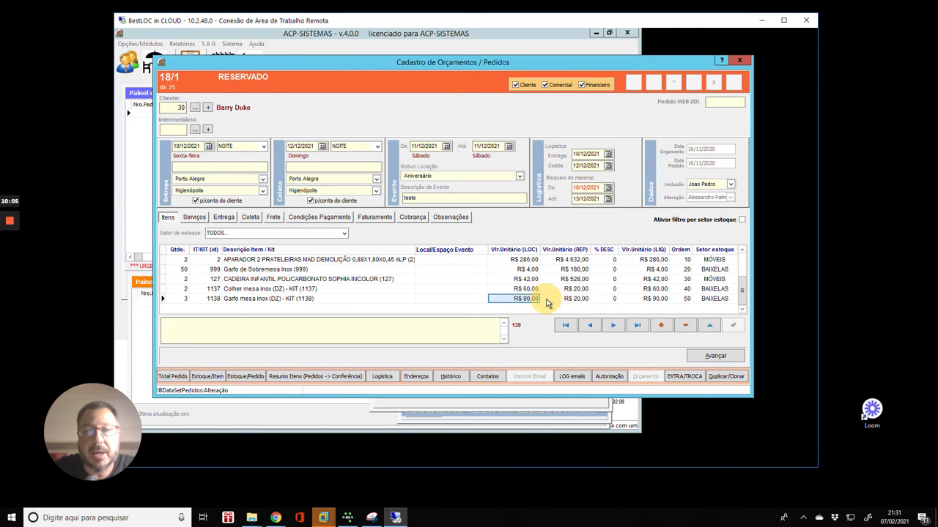
{"action": "left_click", "coordinate": [580, 300]}
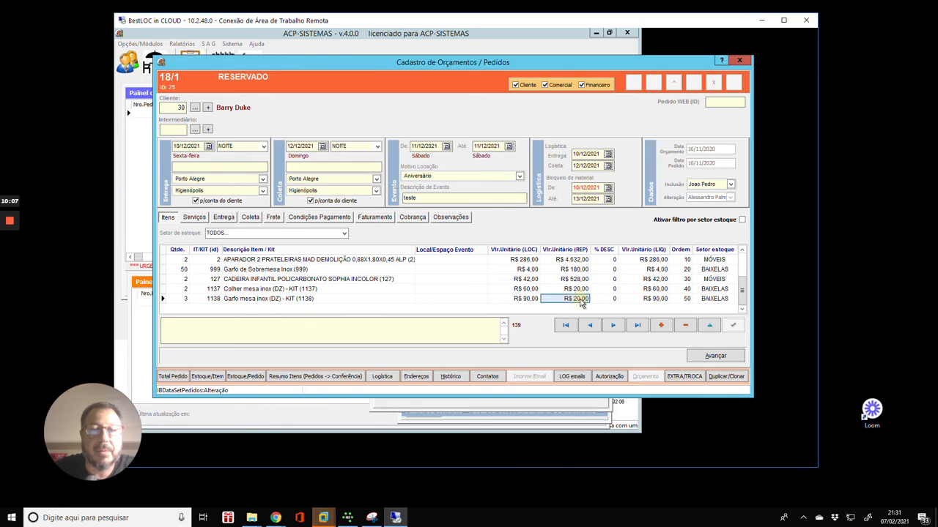
Add 2 units of the kit "Mesa madeira marron c/pés branco" to the order and dismiss the stock flow details.
{"action": "key", "text": "Down"}
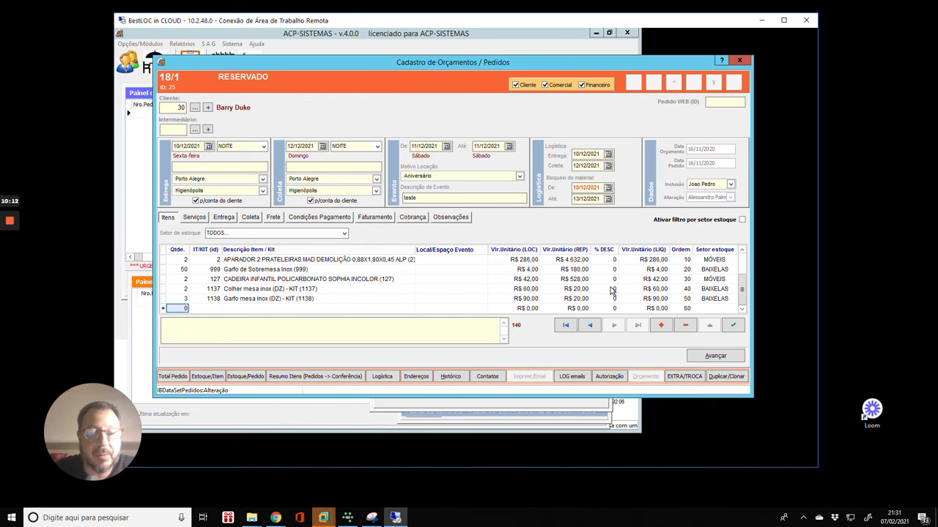
{"action": "type", "text": "2"}
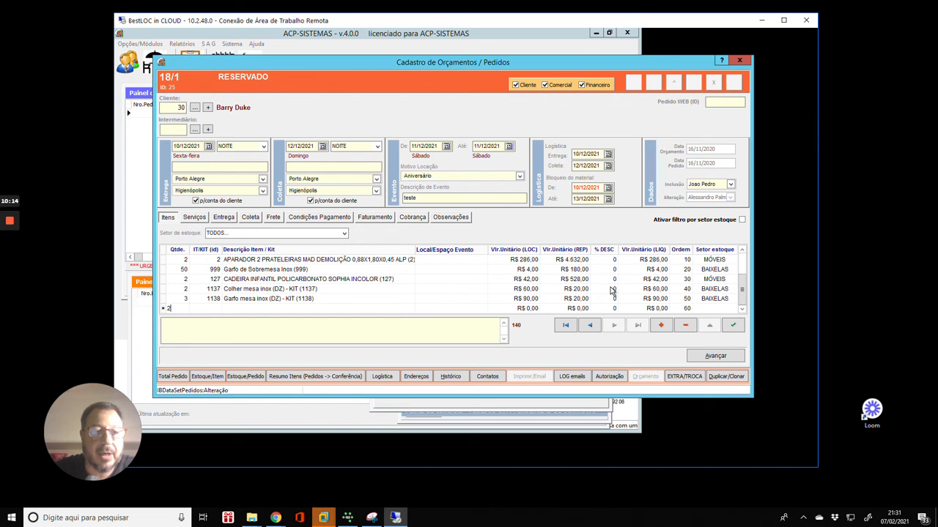
{"action": "key", "text": "Return"}
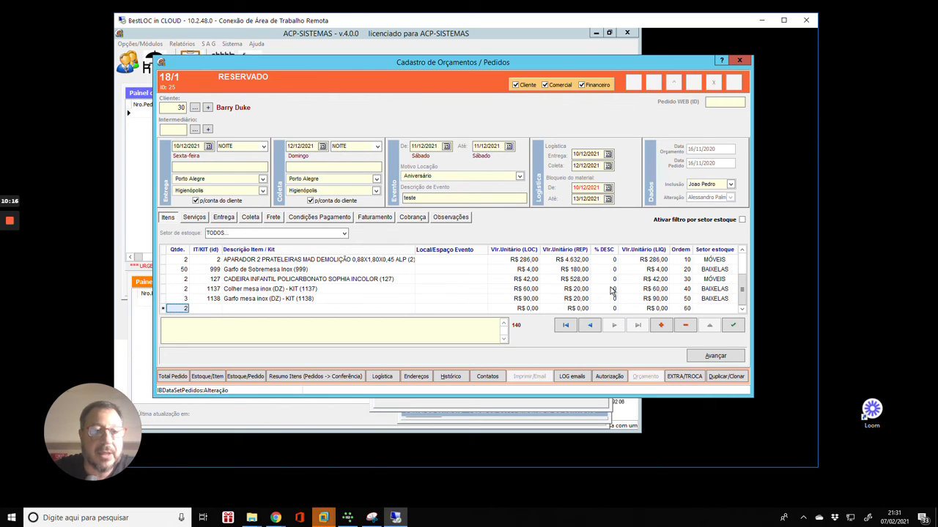
{"action": "key", "text": "Tab"}
{"action": "key", "text": "Return"}
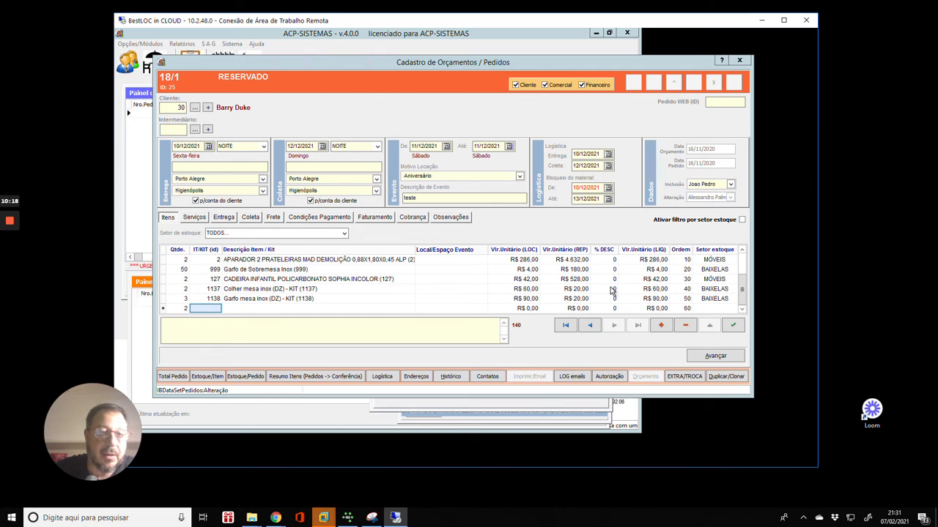
{"action": "left_click", "coordinate": [669, 123]}
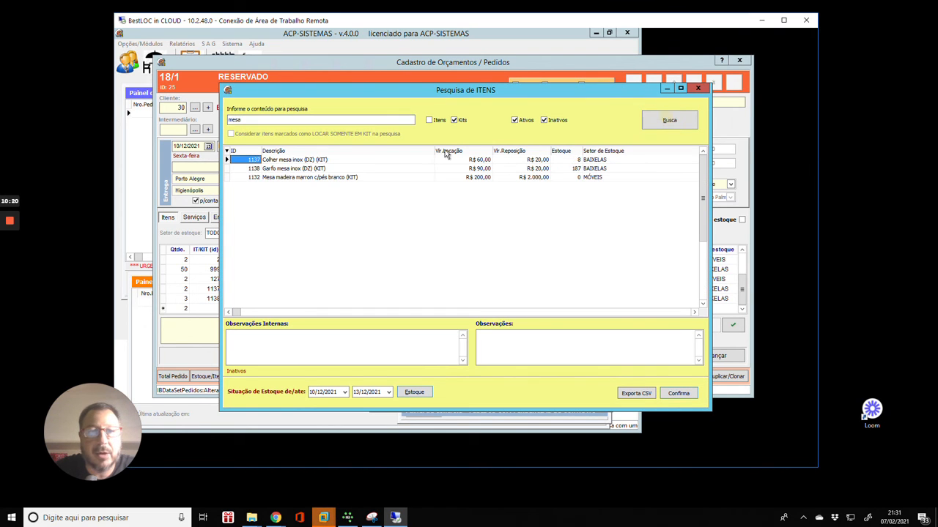
{"action": "left_click", "coordinate": [318, 178]}
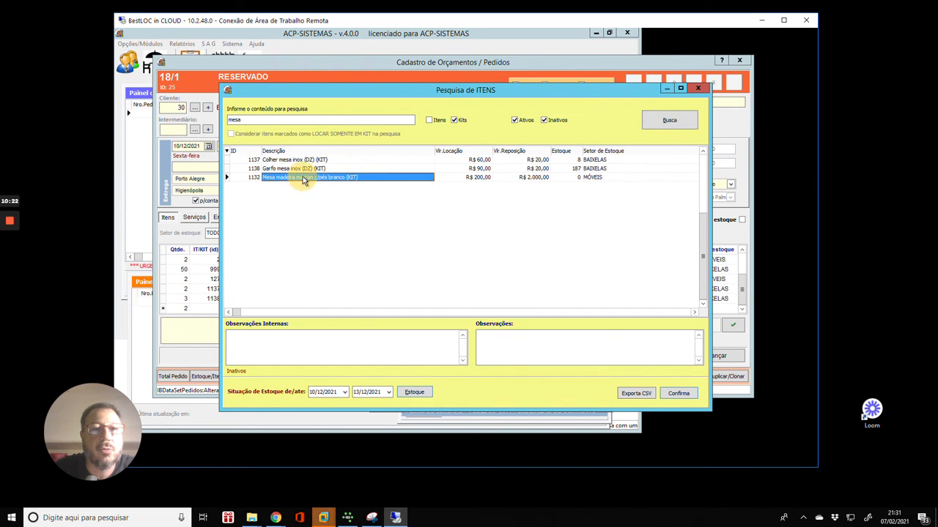
{"action": "double_click", "coordinate": [302, 177]}
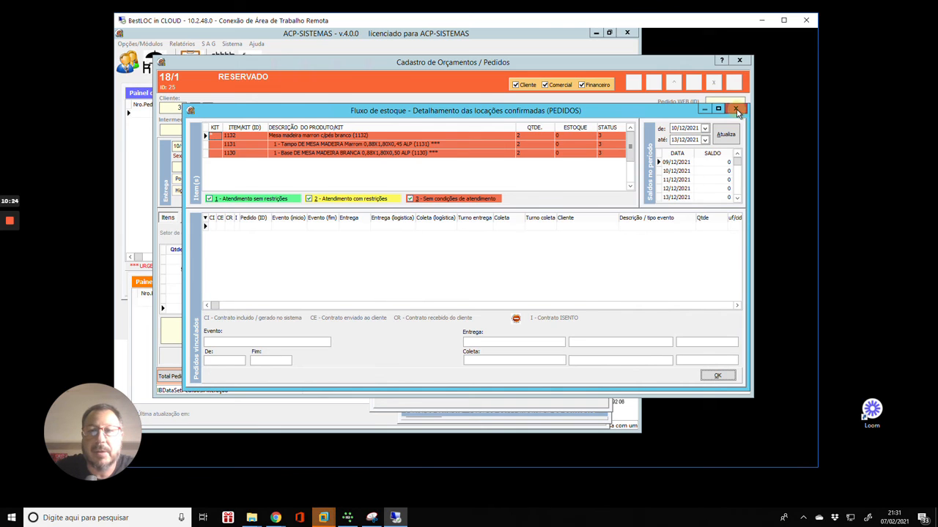
{"action": "left_click", "coordinate": [736, 110]}
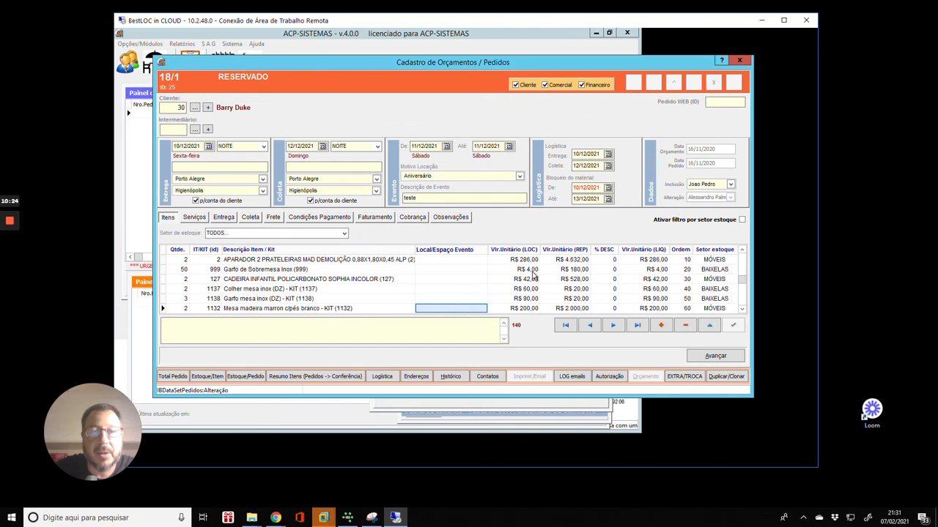
Check the unit replacement value of the kit "Mesa madeira marron c/pés branco" and try to close the unsaved order.
{"action": "left_click", "coordinate": [566, 308]}
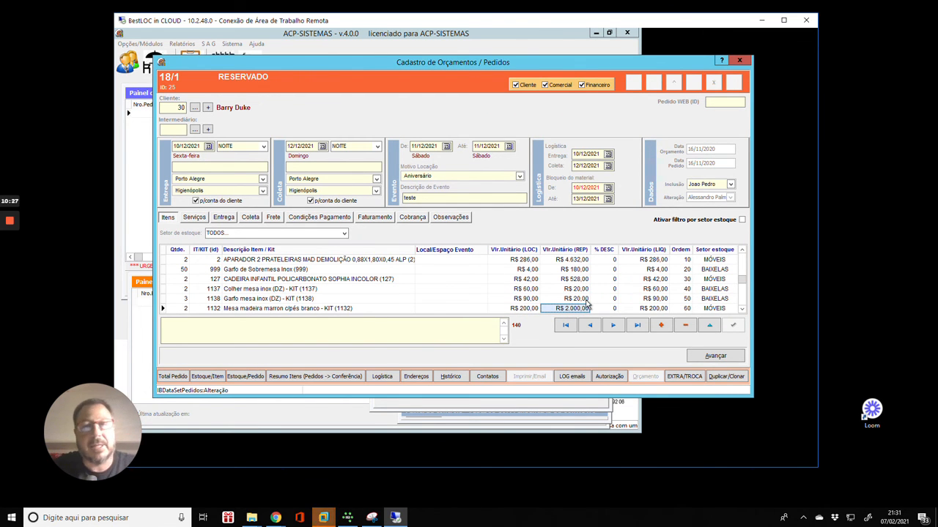
{"action": "left_click", "coordinate": [739, 60]}
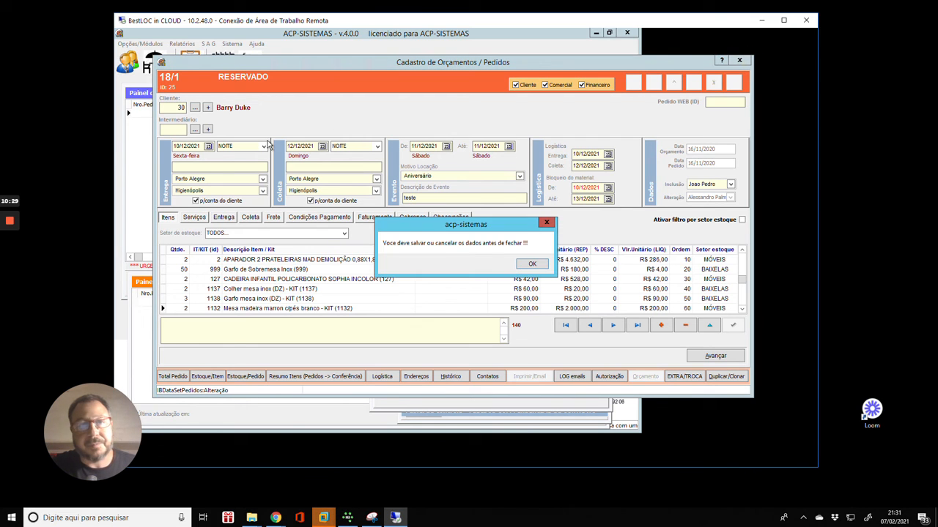
{"action": "left_click", "coordinate": [536, 268]}
{"action": "left_click", "coordinate": [561, 46]}
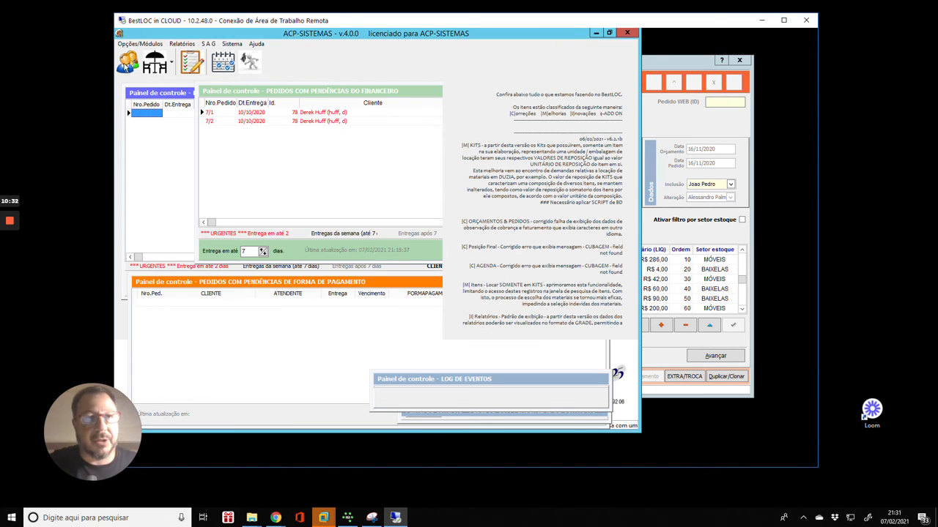
{"action": "left_click", "coordinate": [139, 44]}
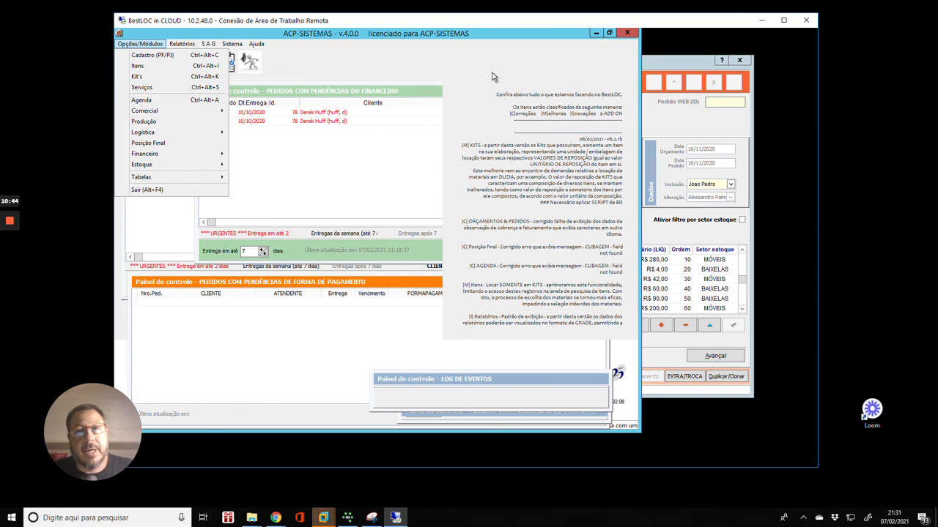
{"action": "left_click", "coordinate": [651, 120]}
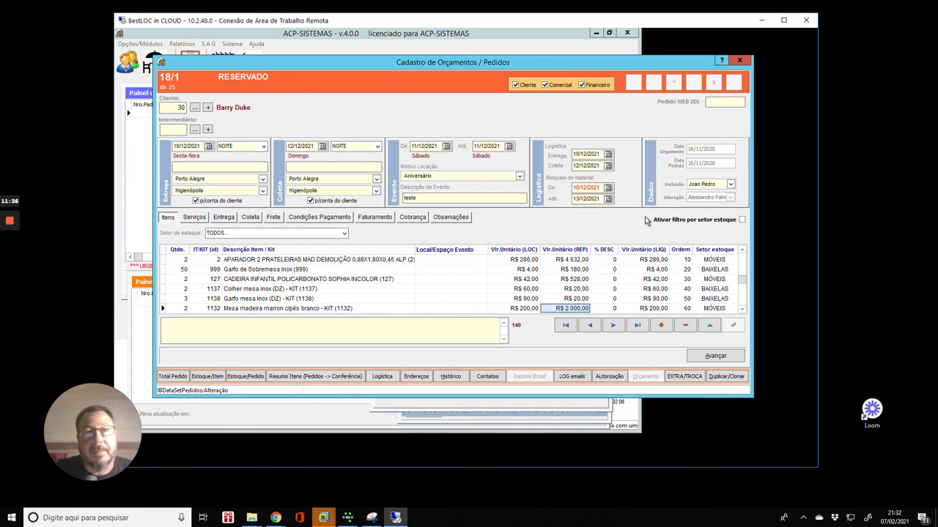
{"action": "left_click", "coordinate": [529, 34]}
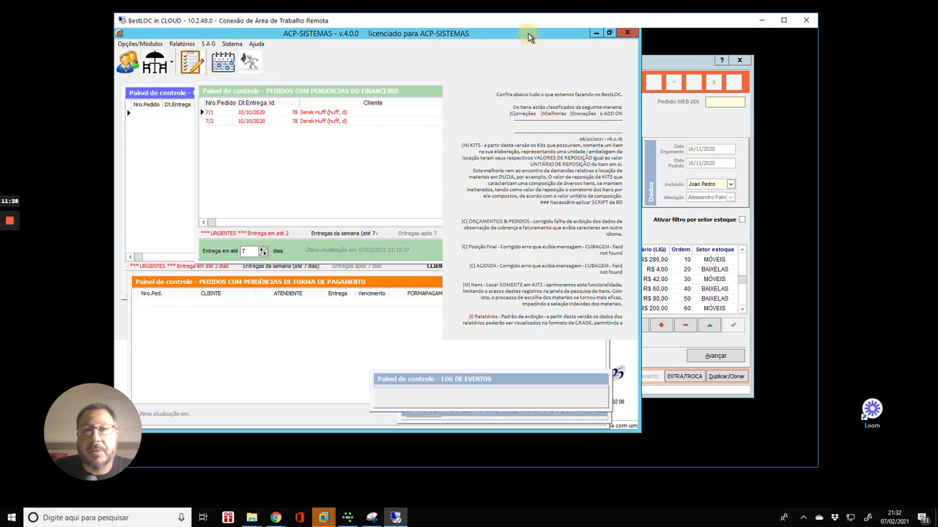
{"action": "left_click", "coordinate": [131, 46]}
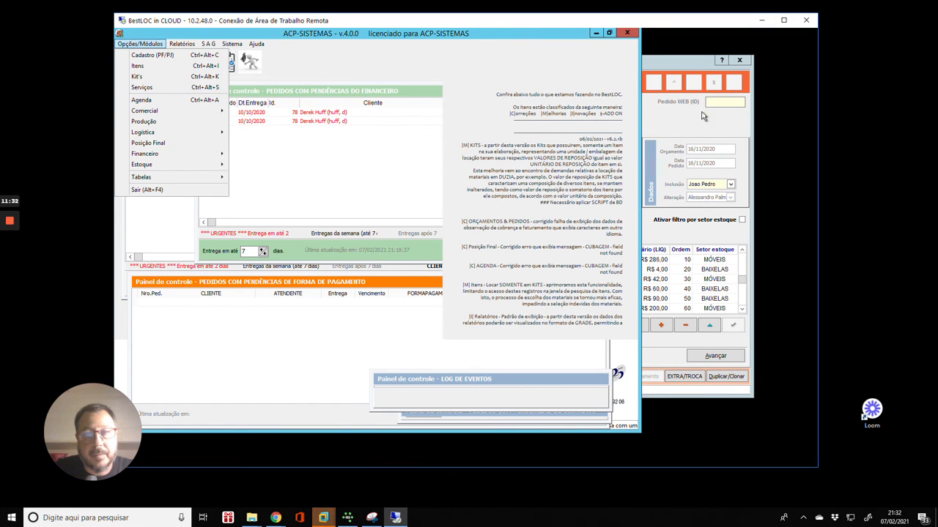
{"action": "left_click", "coordinate": [679, 126]}
Finalize the order from its observations section and accept the order totals.
{"action": "left_click", "coordinate": [454, 217]}
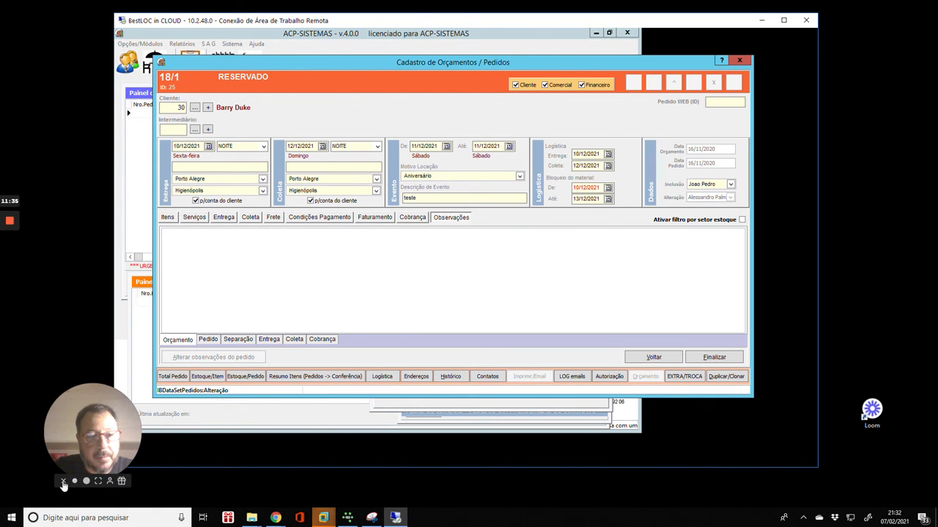
{"action": "left_click", "coordinate": [60, 482]}
{"action": "left_click", "coordinate": [712, 357]}
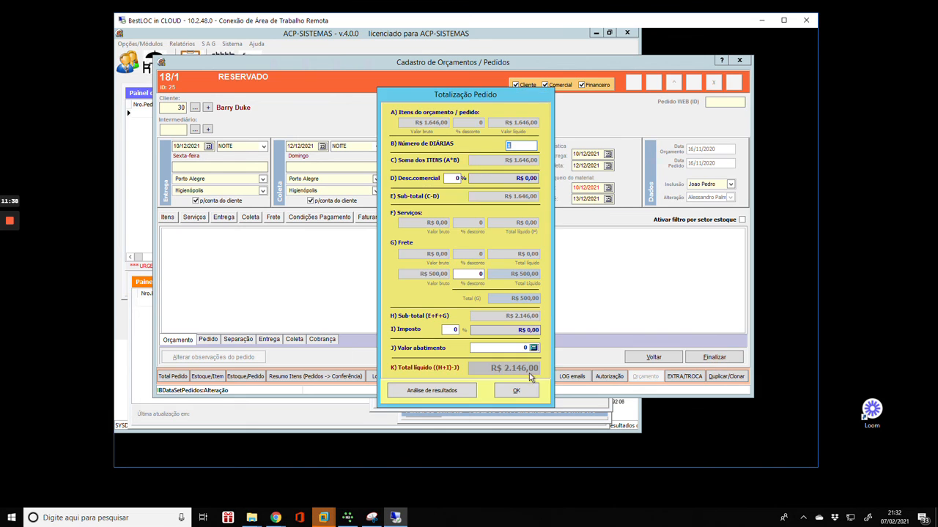
{"action": "left_click", "coordinate": [517, 393]}
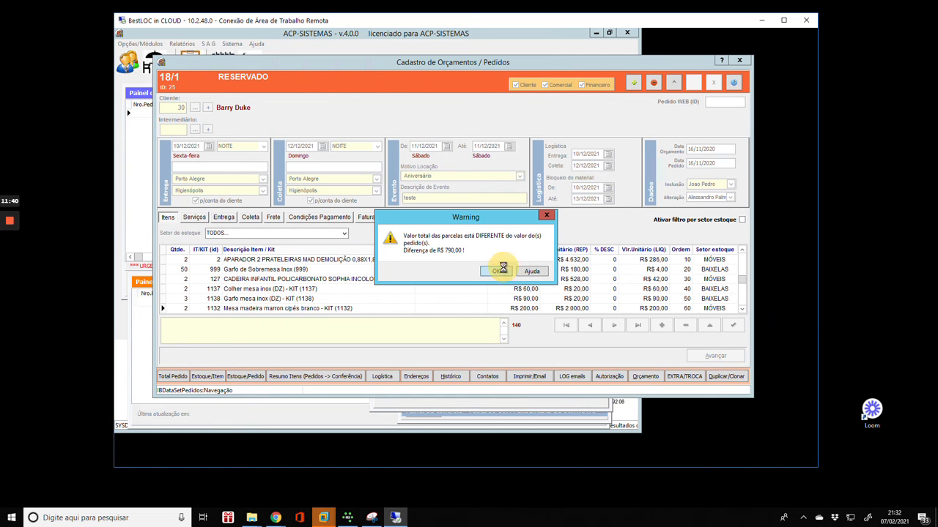
Update the order's payment instalments to match the order value and confirm them.
{"action": "left_click", "coordinate": [495, 270]}
{"action": "left_click", "coordinate": [635, 218]}
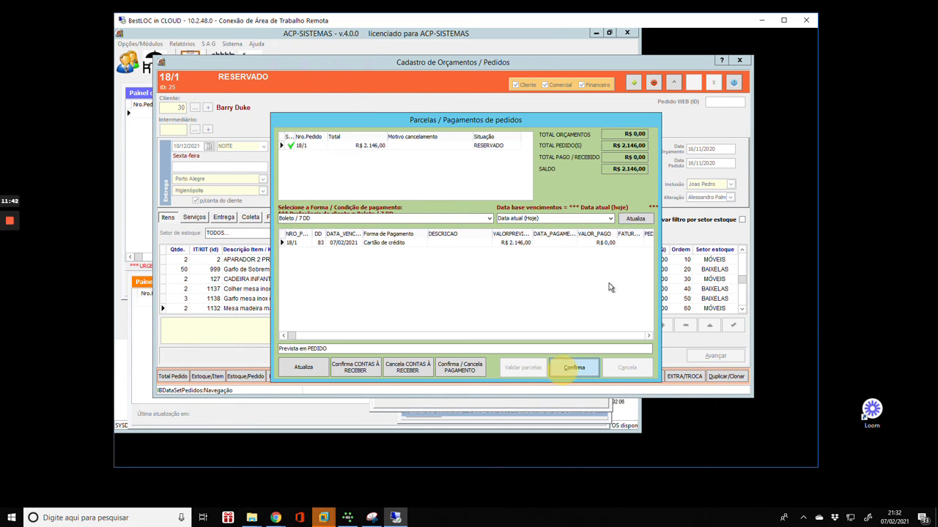
{"action": "left_click", "coordinate": [574, 367]}
{"action": "left_click", "coordinate": [501, 271]}
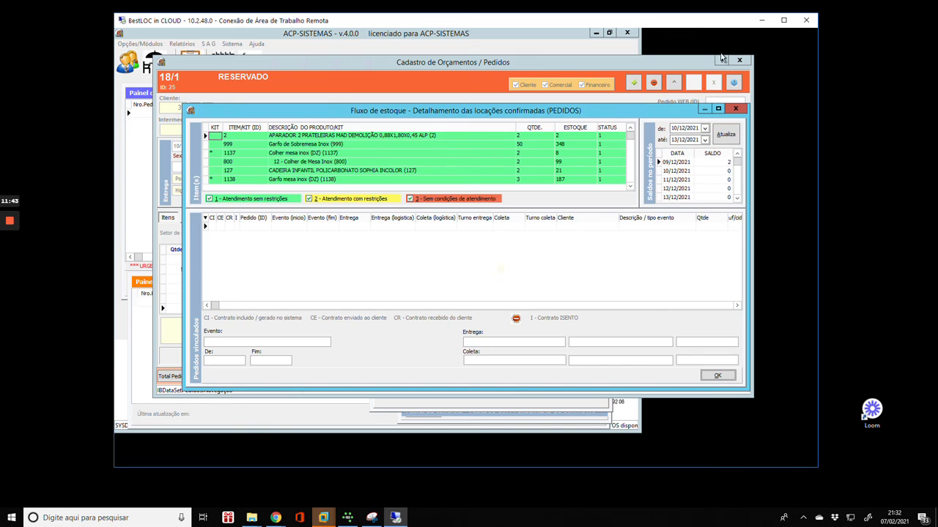
Close the stock flow details and the order form, returning to the main control panels.
{"action": "left_click", "coordinate": [736, 110]}
{"action": "left_click", "coordinate": [739, 60]}
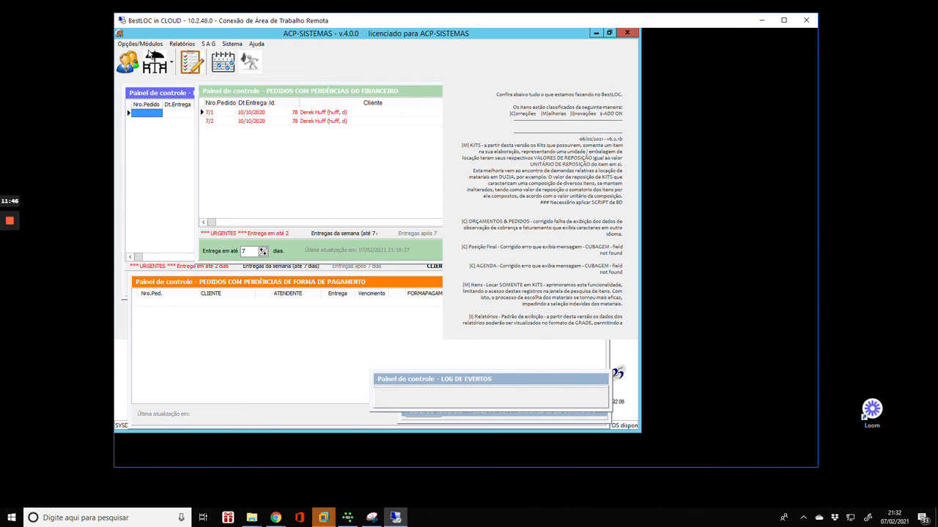
{"action": "left_click", "coordinate": [139, 44]}
{"action": "left_click", "coordinate": [136, 189]}
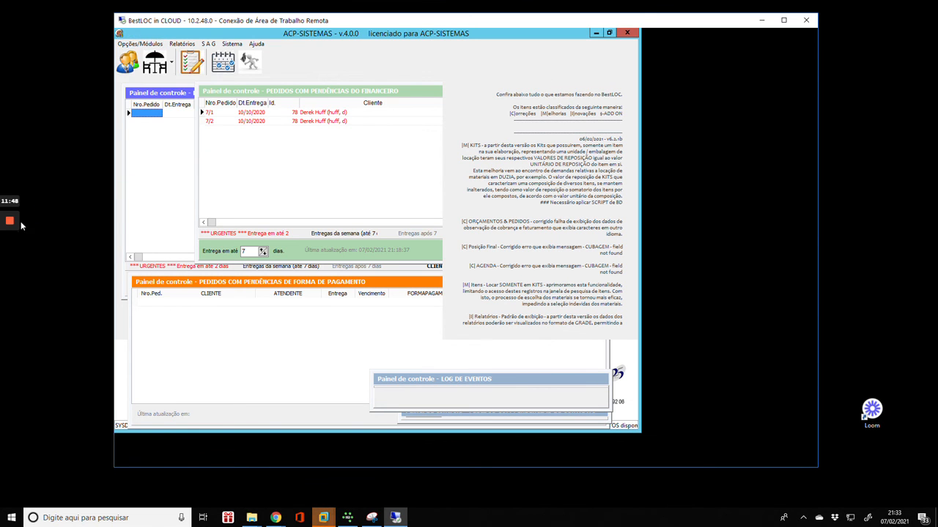